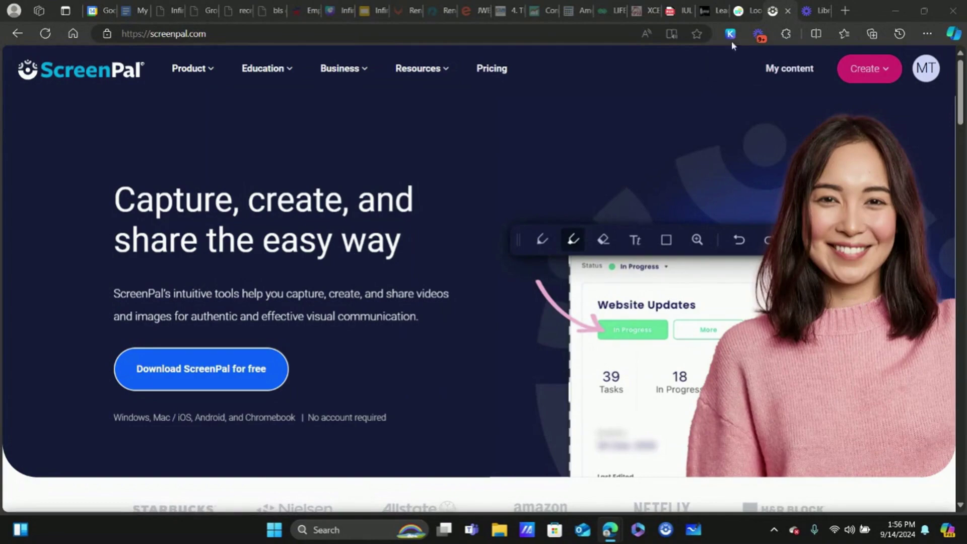
Look at the Loom extension's recording options and close its recorder panel.
{"action": "left_click", "coordinate": [759, 36]}
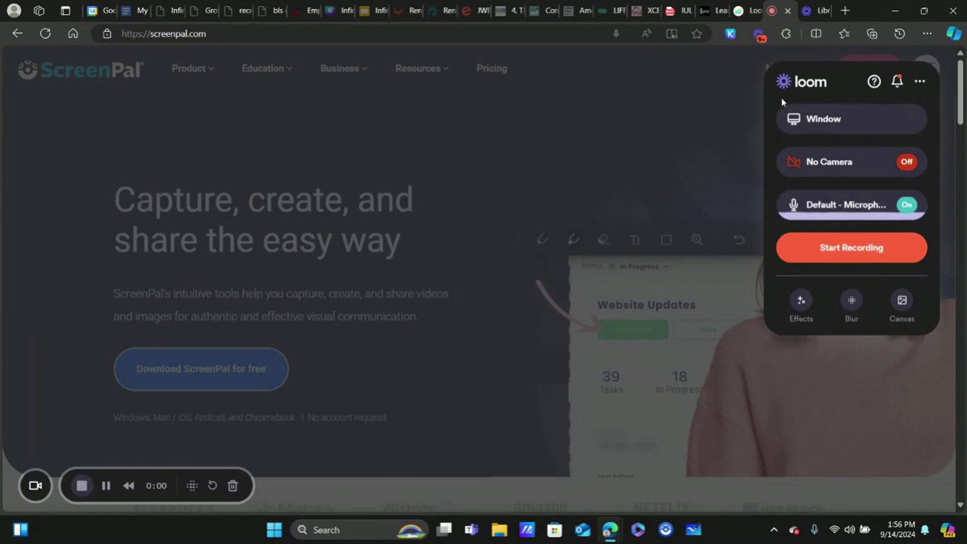
{"action": "left_click", "coordinate": [664, 116]}
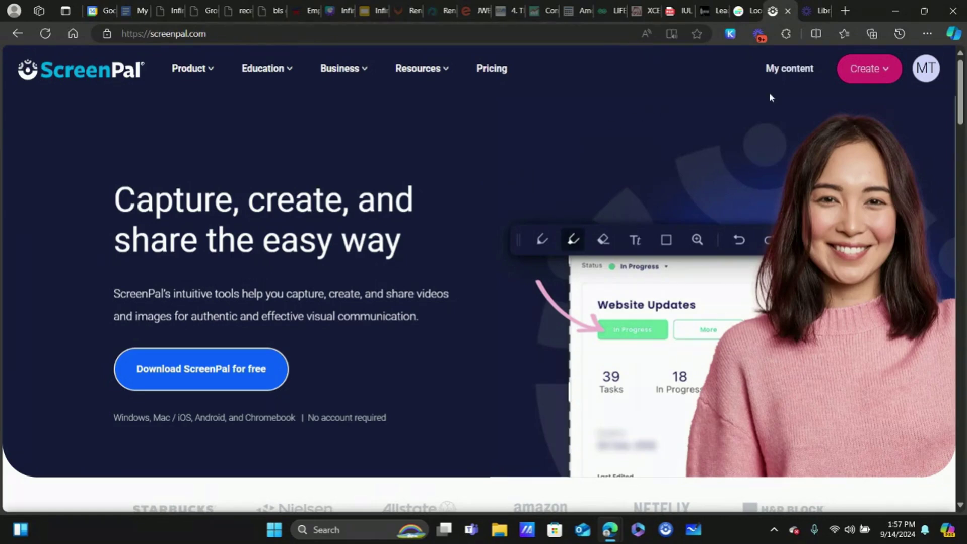
Open the ScreenPal content library and view the new folder form, closing it without creating a folder.
{"action": "left_click", "coordinate": [784, 73]}
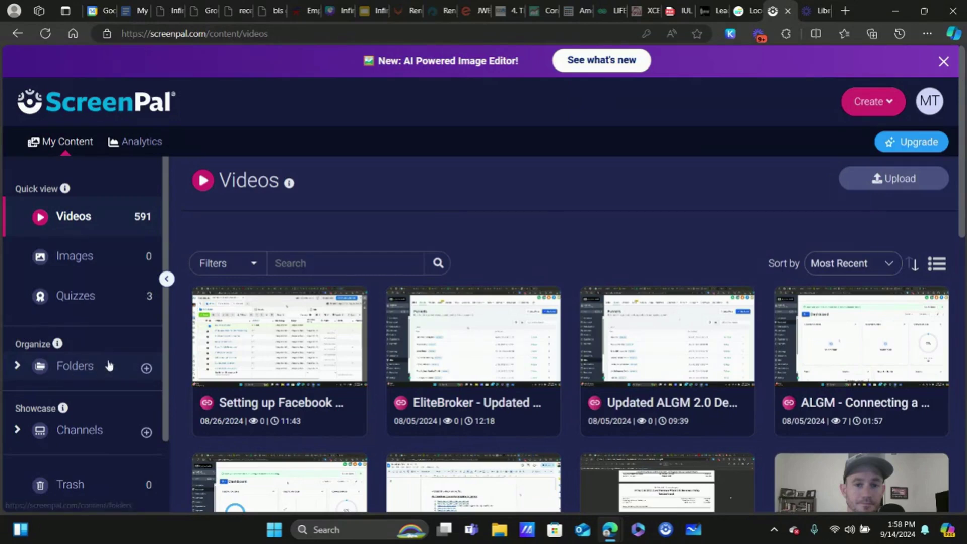
{"action": "left_click", "coordinate": [146, 369]}
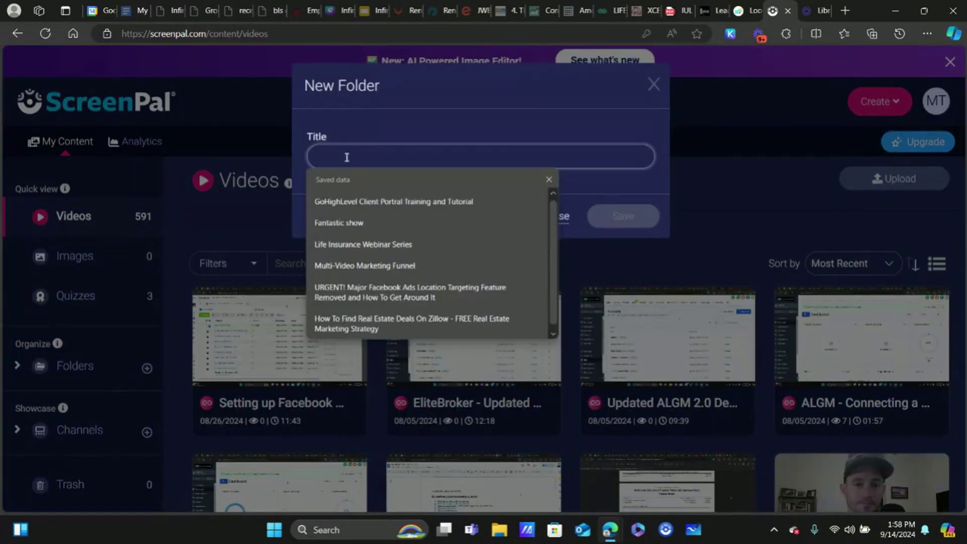
{"action": "left_click", "coordinate": [551, 120]}
{"action": "left_click", "coordinate": [656, 84]}
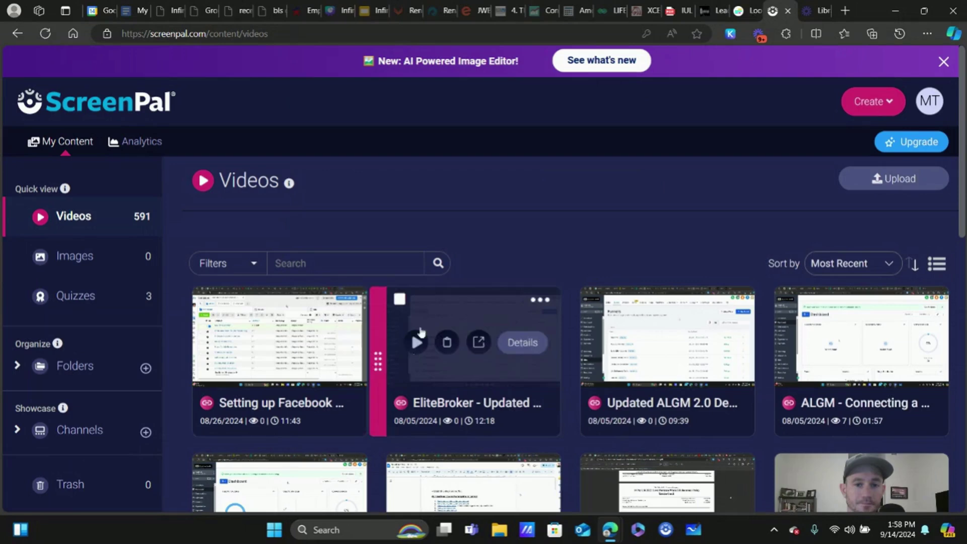
View the destination folders available for moving the "Setting up Facebook" video, leaving the video where it is.
{"action": "mouse_move", "coordinate": [325, 345]}
{"action": "left_click", "coordinate": [346, 299]}
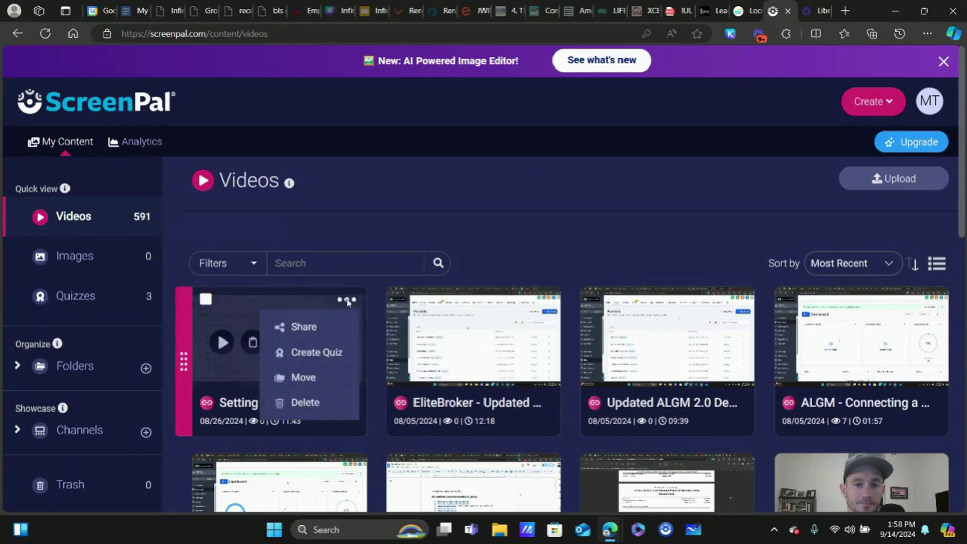
{"action": "left_click", "coordinate": [302, 378]}
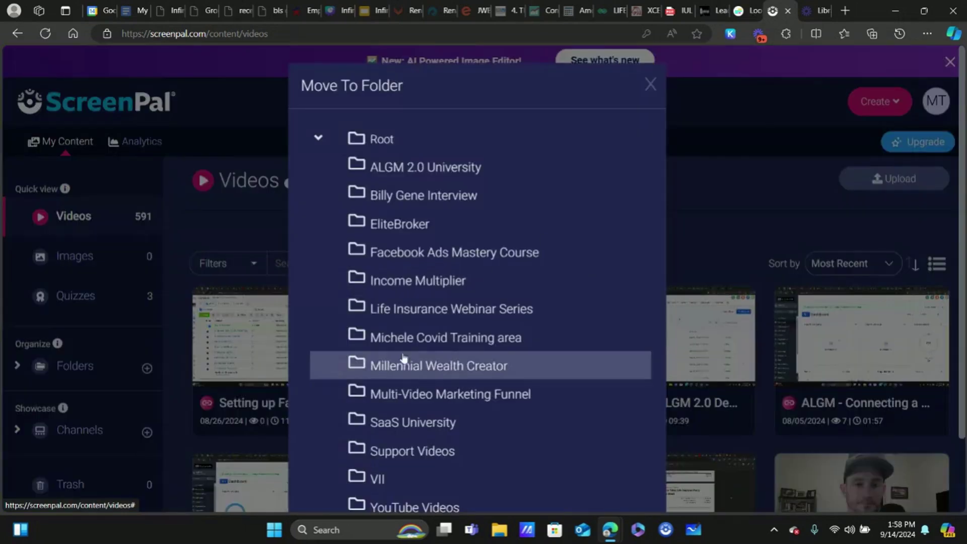
{"action": "left_click", "coordinate": [686, 123]}
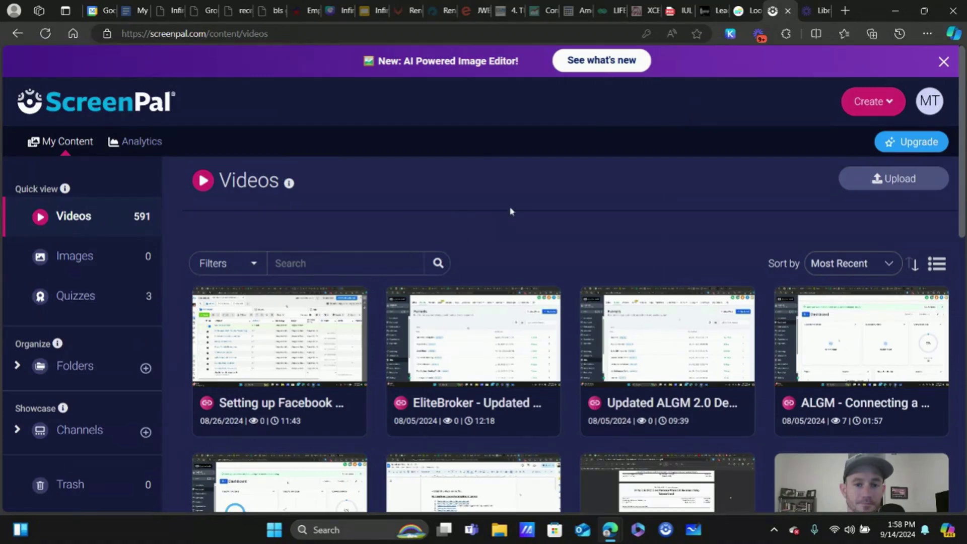
View the Images library and open the Quizzes library.
{"action": "left_click", "coordinate": [76, 256]}
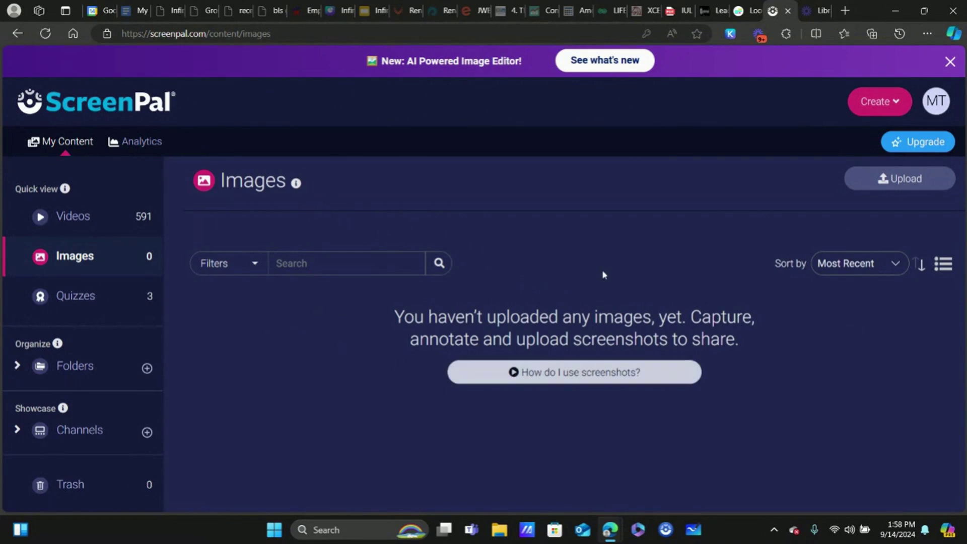
{"action": "left_click", "coordinate": [110, 296]}
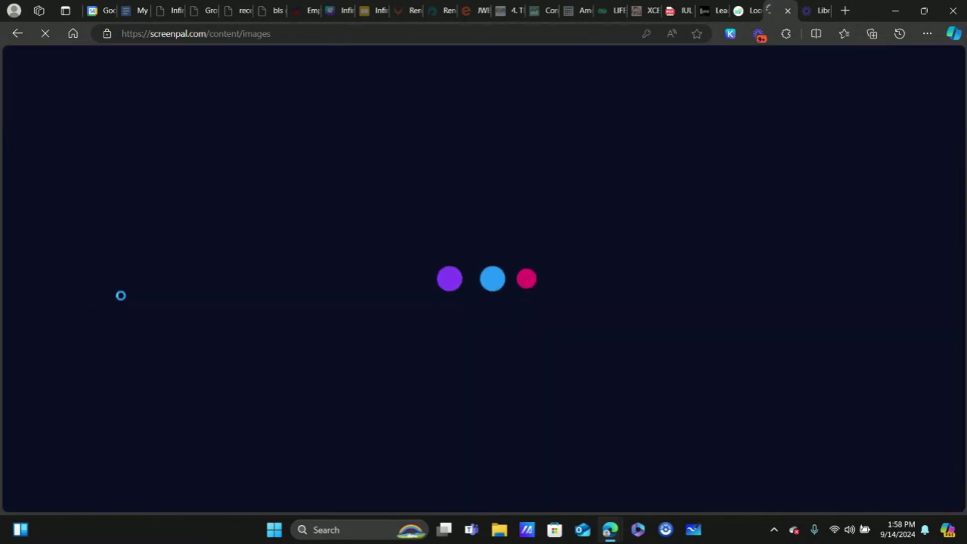
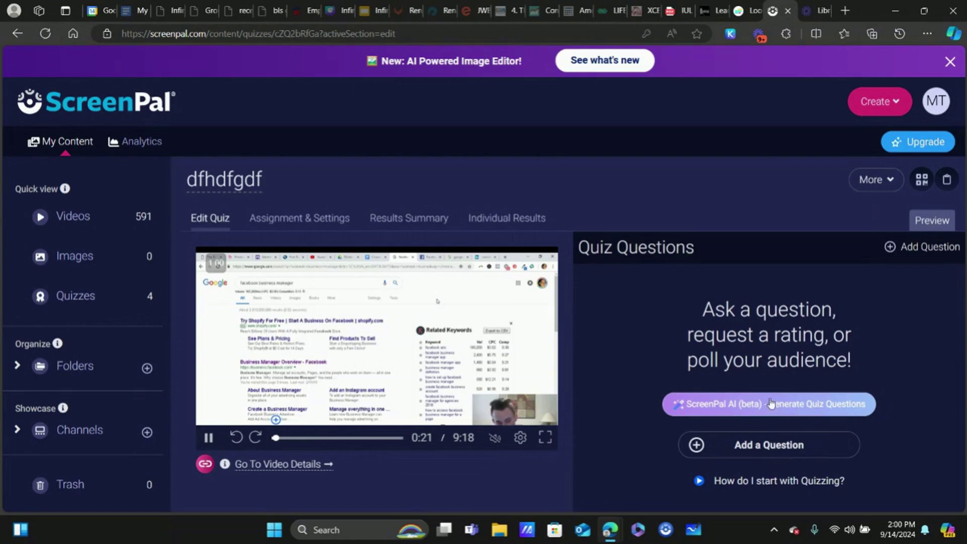
Draft a multiple-choice quiz question "zzxv" with the answers "zsf", "zxczxcz" and "zxvzxv", and discard it.
{"action": "left_click", "coordinate": [768, 445]}
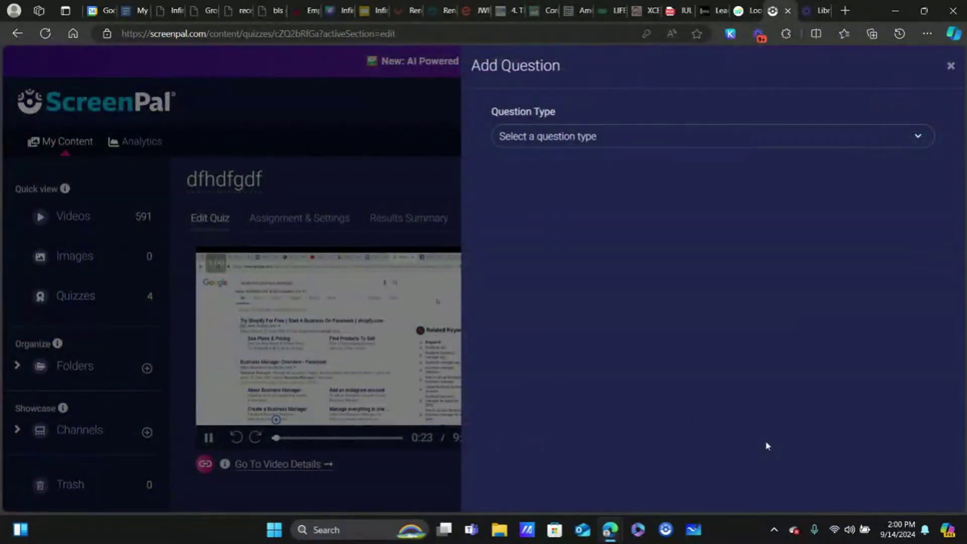
{"action": "left_click", "coordinate": [618, 149]}
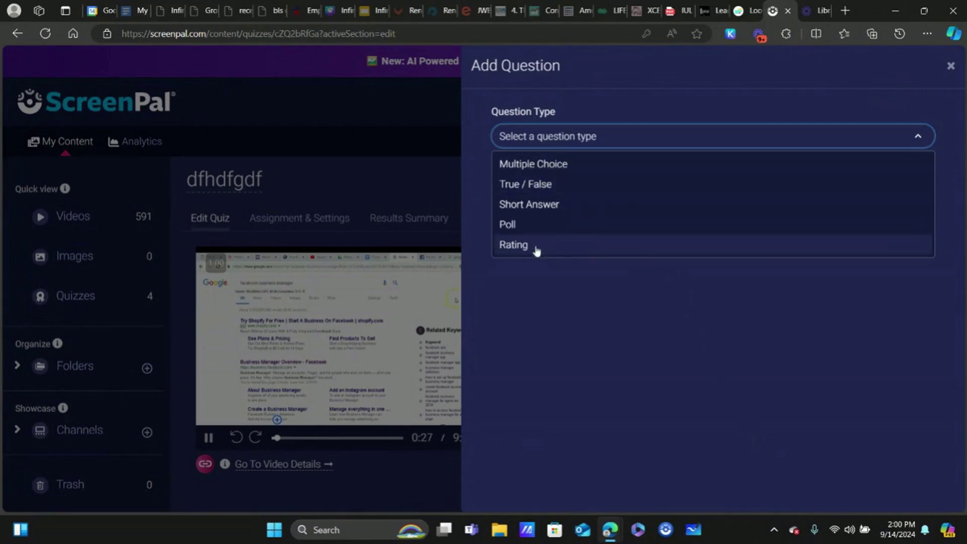
{"action": "left_click", "coordinate": [551, 165]}
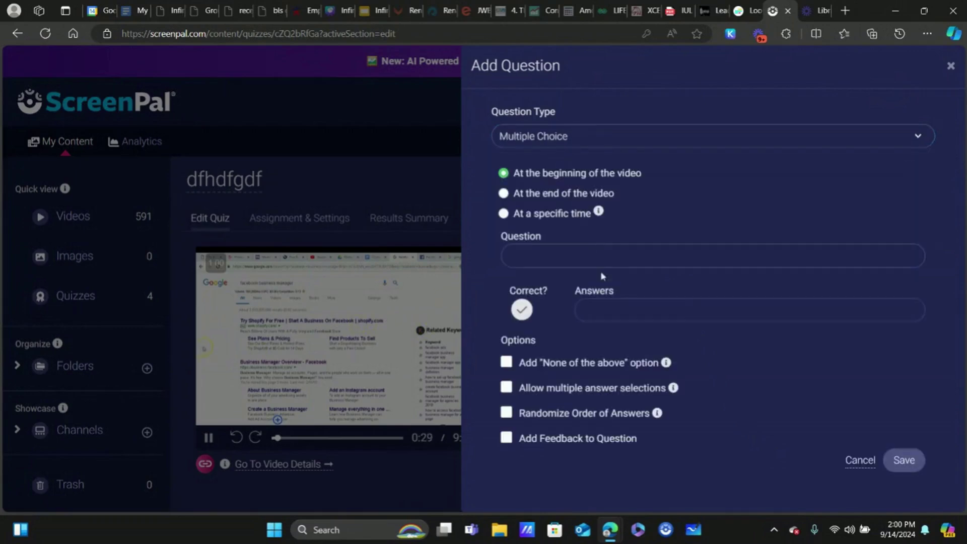
{"action": "left_click", "coordinate": [625, 310]}
{"action": "type", "text": "zsf"}
{"action": "left_click", "coordinate": [631, 254]}
{"action": "type", "text": "zzxv"}
{"action": "left_click", "coordinate": [586, 347]}
{"action": "type", "text": "zxczxcz"}
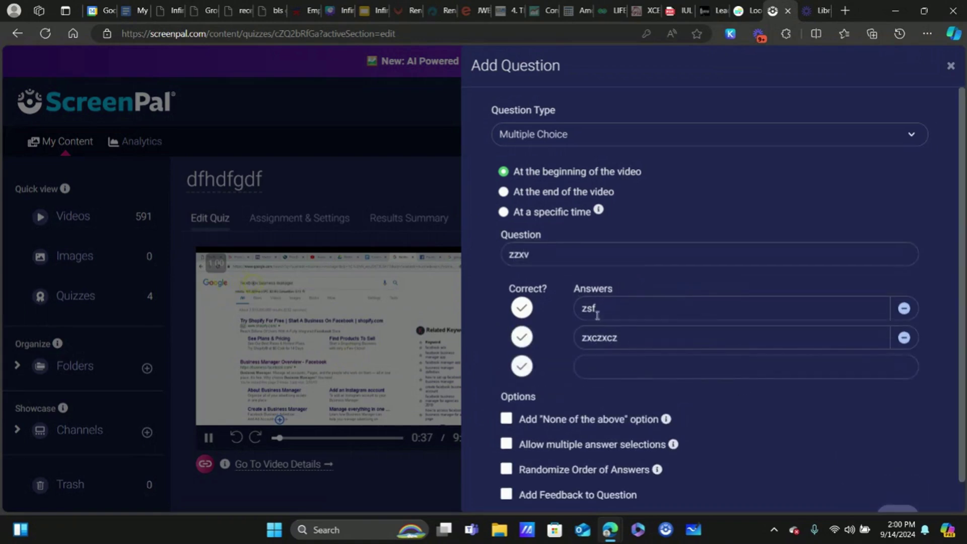
{"action": "left_click", "coordinate": [616, 366]}
{"action": "type", "text": "zxvzxv"}
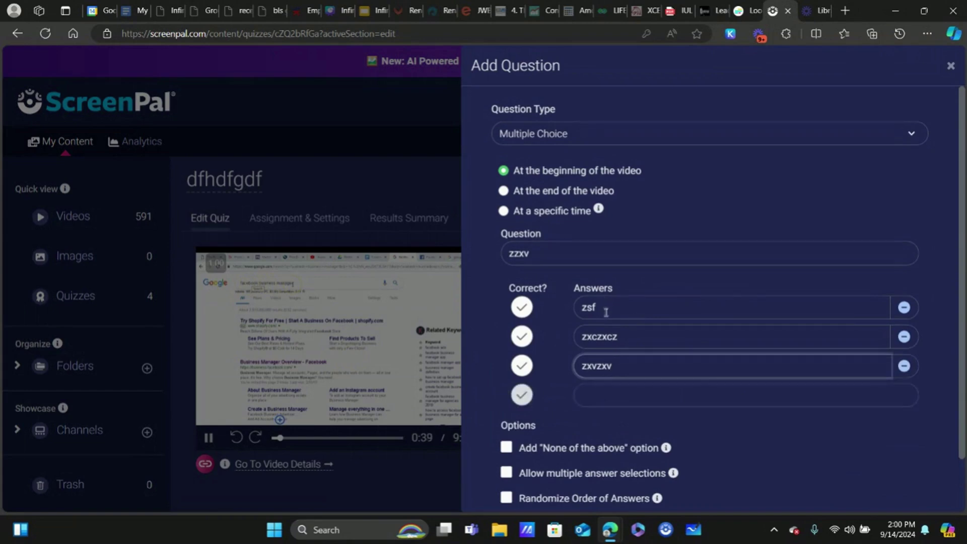
{"action": "left_click", "coordinate": [941, 252]}
{"action": "scroll", "coordinate": [757, 285], "scroll_direction": "down", "scroll_amount": 1}
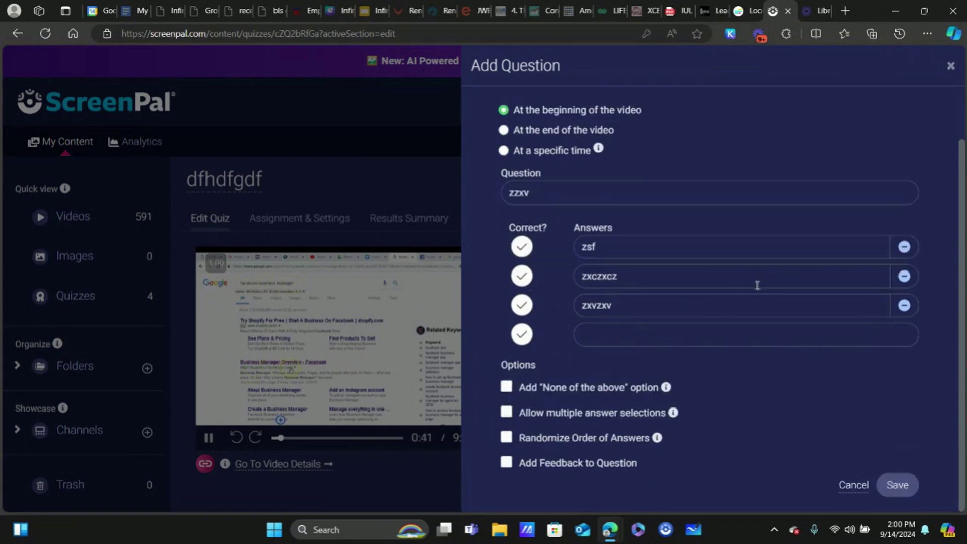
{"action": "left_click", "coordinate": [852, 483]}
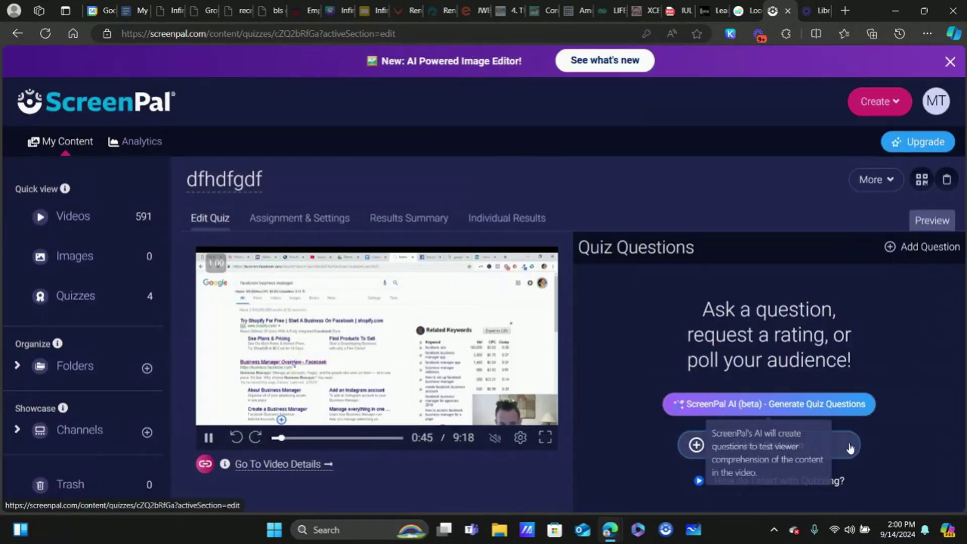
View the form for a True / False quiz question and cancel it without saving.
{"action": "left_click", "coordinate": [849, 448]}
{"action": "left_click", "coordinate": [604, 137]}
{"action": "left_click", "coordinate": [574, 182]}
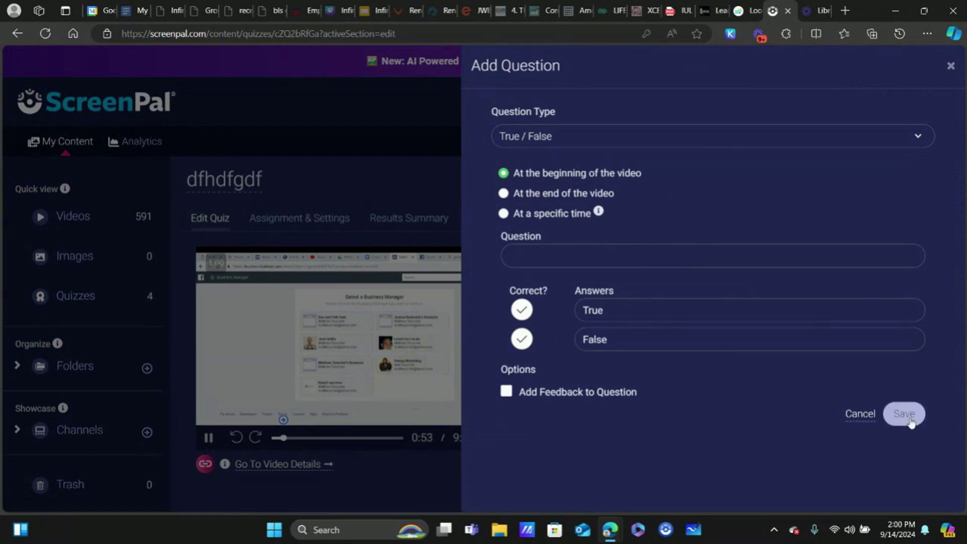
{"action": "left_click", "coordinate": [856, 417]}
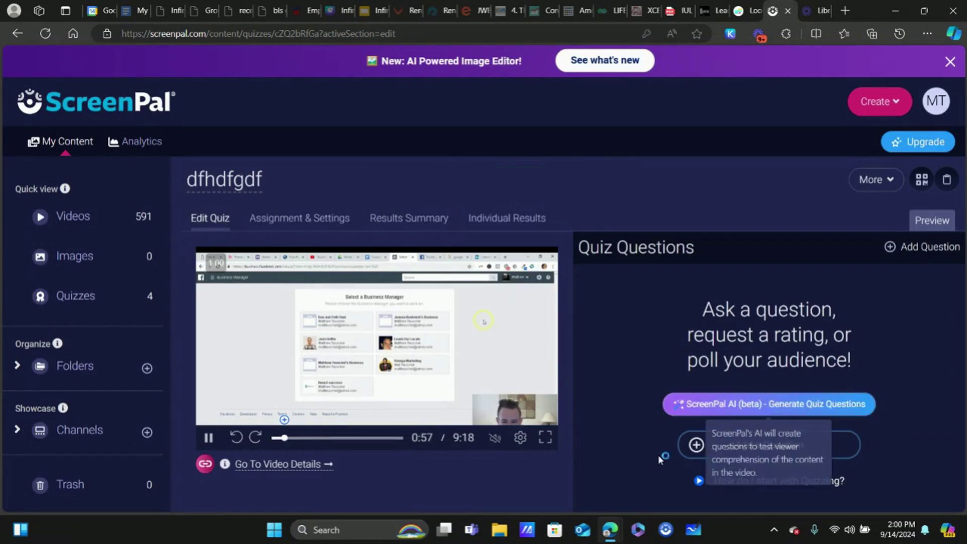
Check the specific-time placement option for a multiple-choice question, and cancel the question.
{"action": "left_click", "coordinate": [820, 447]}
{"action": "left_click", "coordinate": [625, 146]}
{"action": "left_click", "coordinate": [565, 163]}
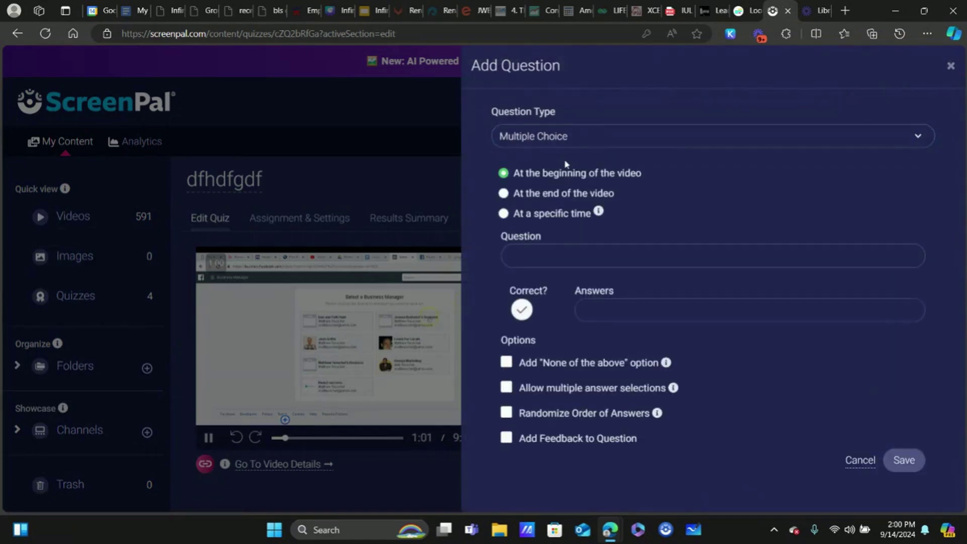
{"action": "left_click", "coordinate": [504, 214]}
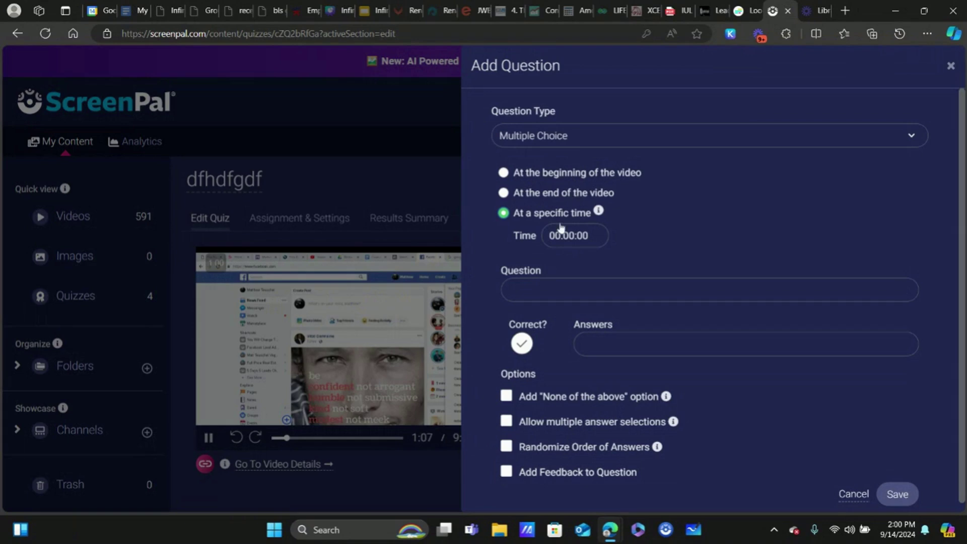
{"action": "left_click", "coordinate": [853, 493]}
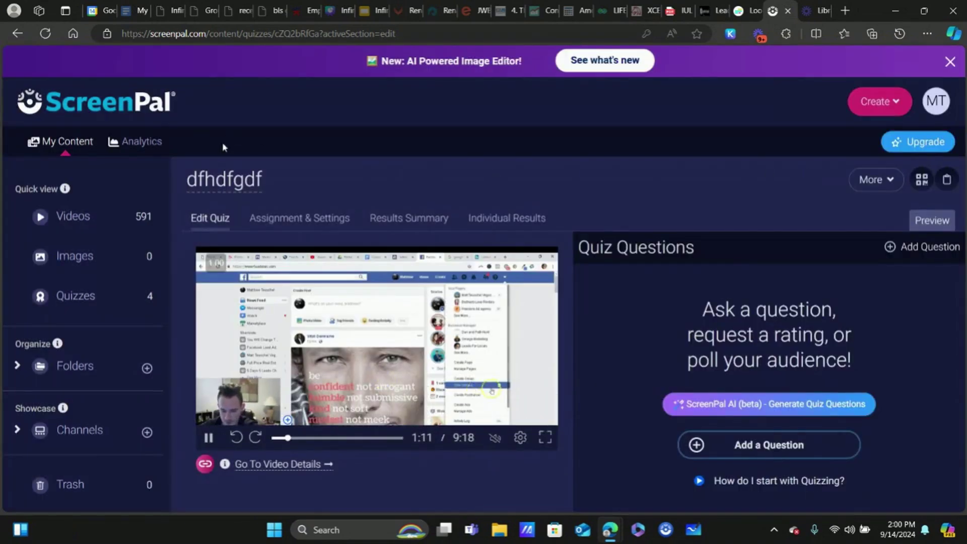
Open the "Setting up Facebook Website Conversions campaigns" video's details and compare its Password, Public and Unlisted visibility options without saving.
{"action": "left_click", "coordinate": [82, 216]}
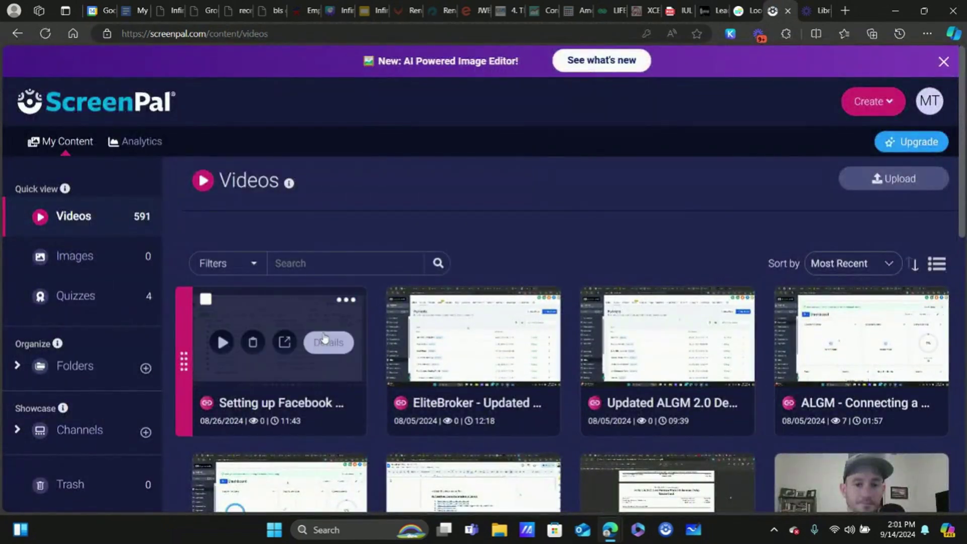
{"action": "left_click", "coordinate": [327, 345]}
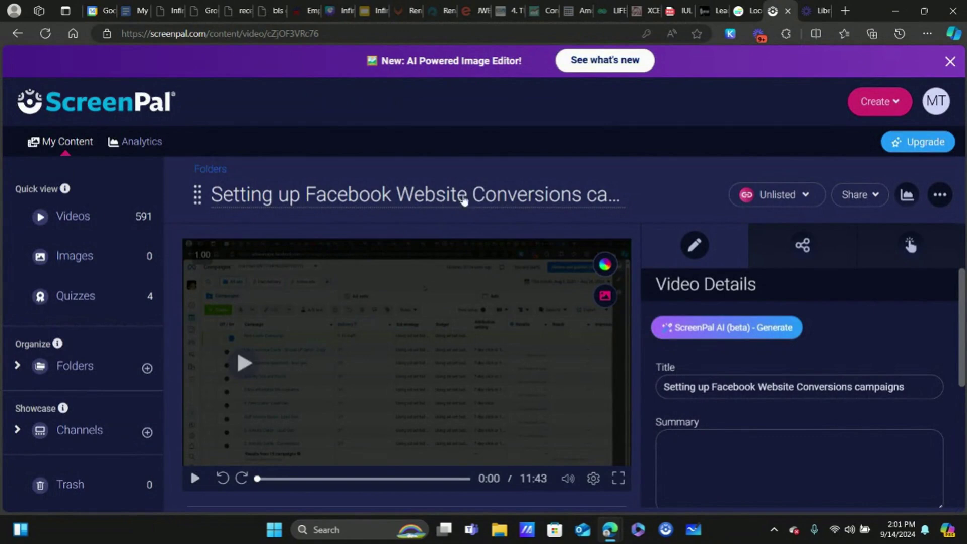
{"action": "left_click", "coordinate": [805, 194]}
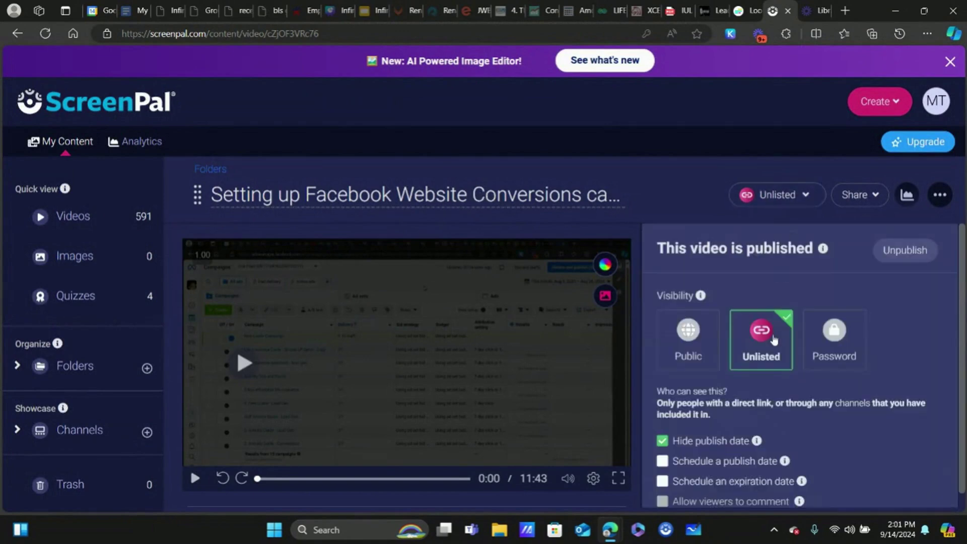
{"action": "left_click", "coordinate": [835, 338]}
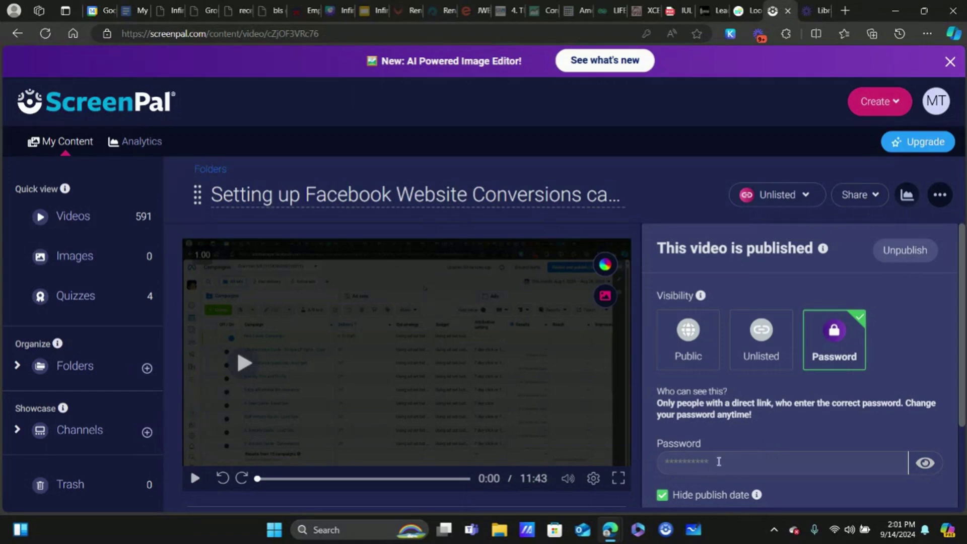
{"action": "left_click", "coordinate": [693, 343]}
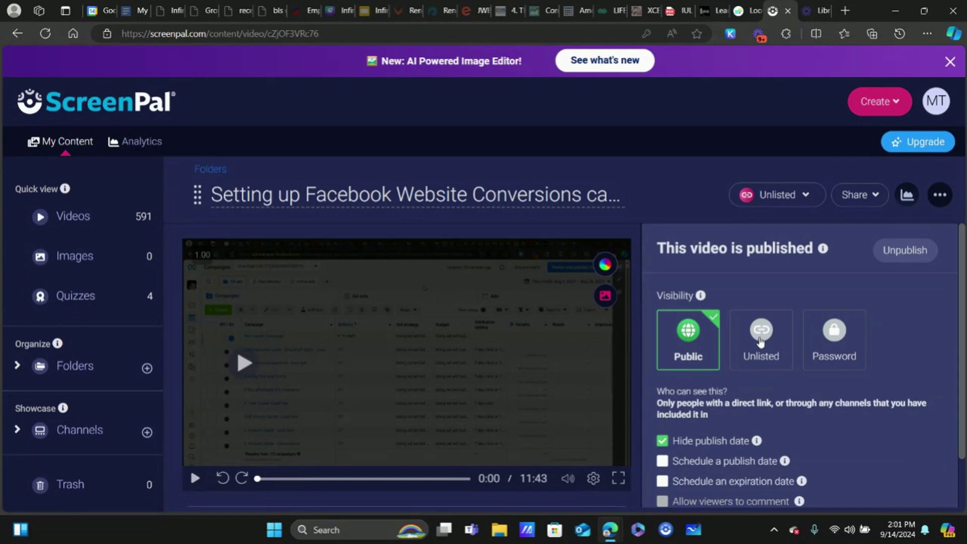
{"action": "left_click", "coordinate": [761, 342]}
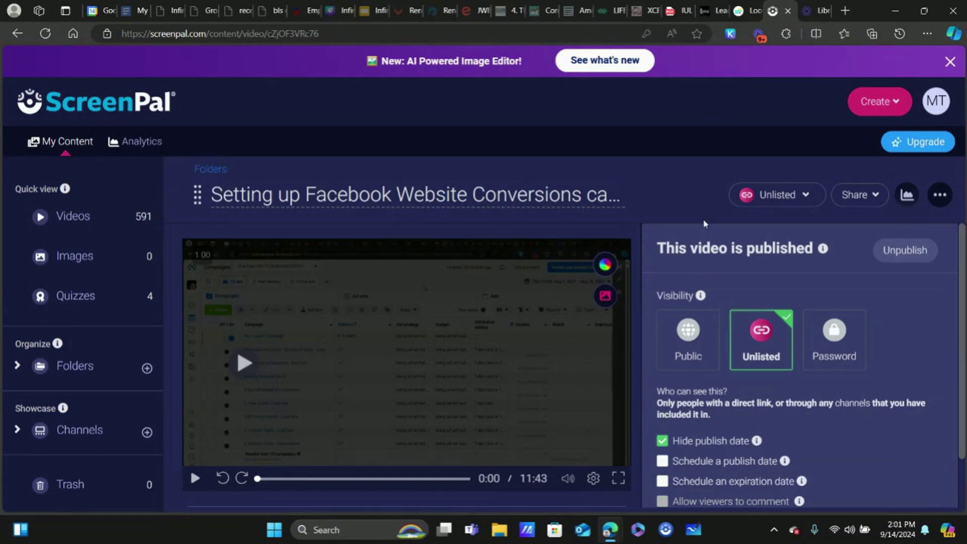
{"action": "scroll", "coordinate": [811, 272], "scroll_direction": "down", "scroll_amount": 1}
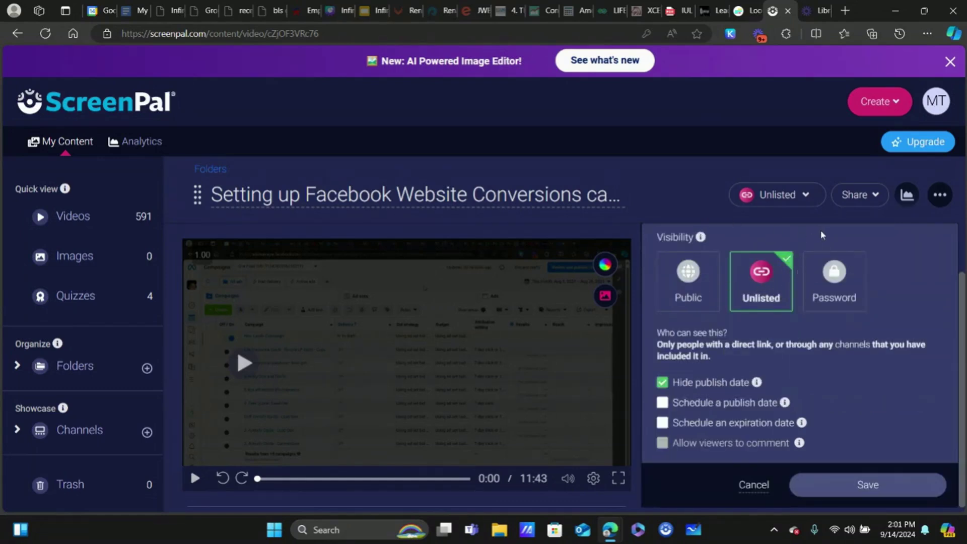
{"action": "left_click", "coordinate": [756, 494]}
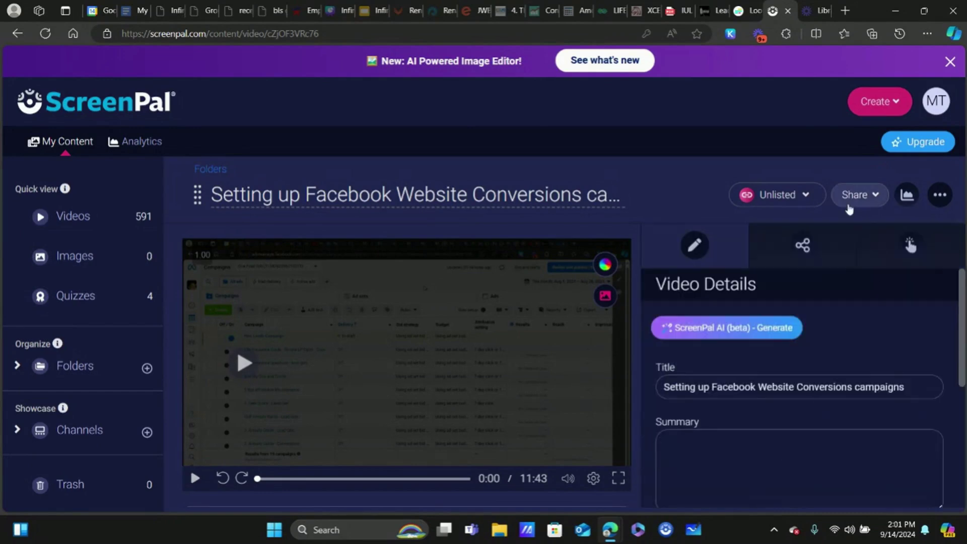
Examine the video's sharing destinations, direct link and embed code options.
{"action": "left_click", "coordinate": [874, 200]}
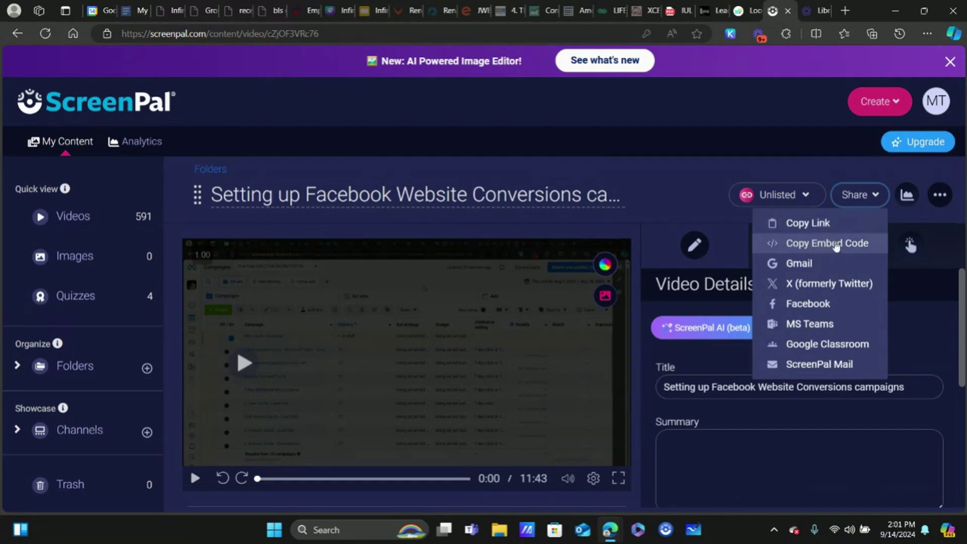
{"action": "left_click", "coordinate": [801, 181]}
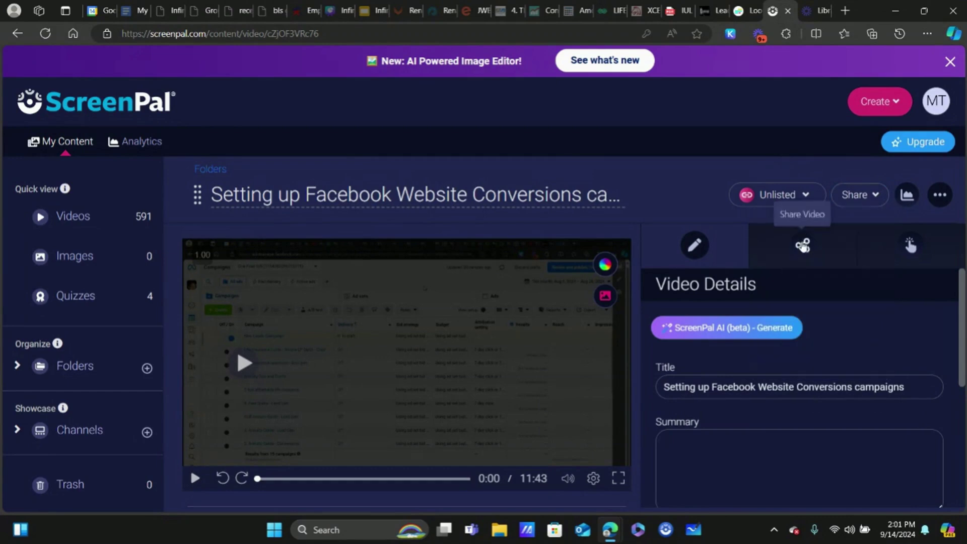
{"action": "left_click", "coordinate": [804, 246]}
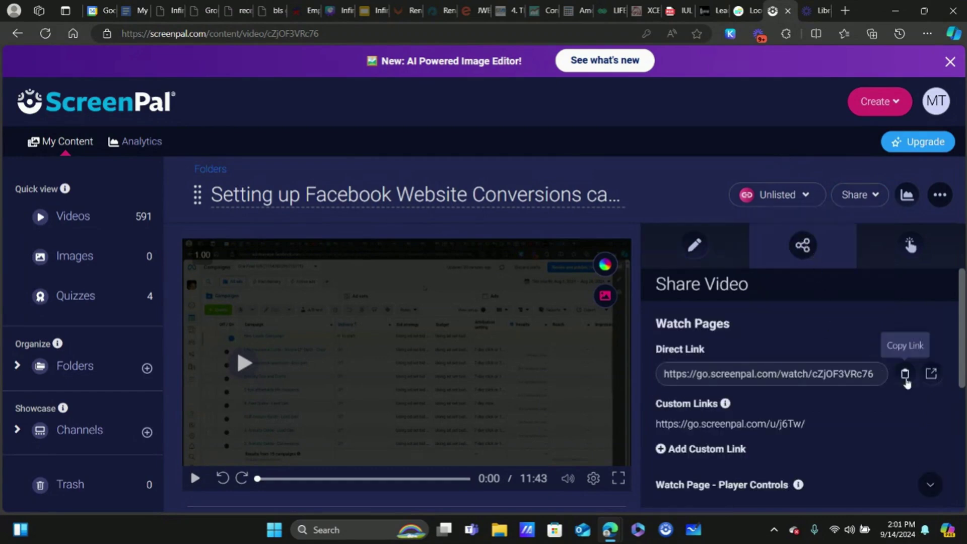
{"action": "scroll", "coordinate": [841, 326], "scroll_direction": "down", "scroll_amount": 5}
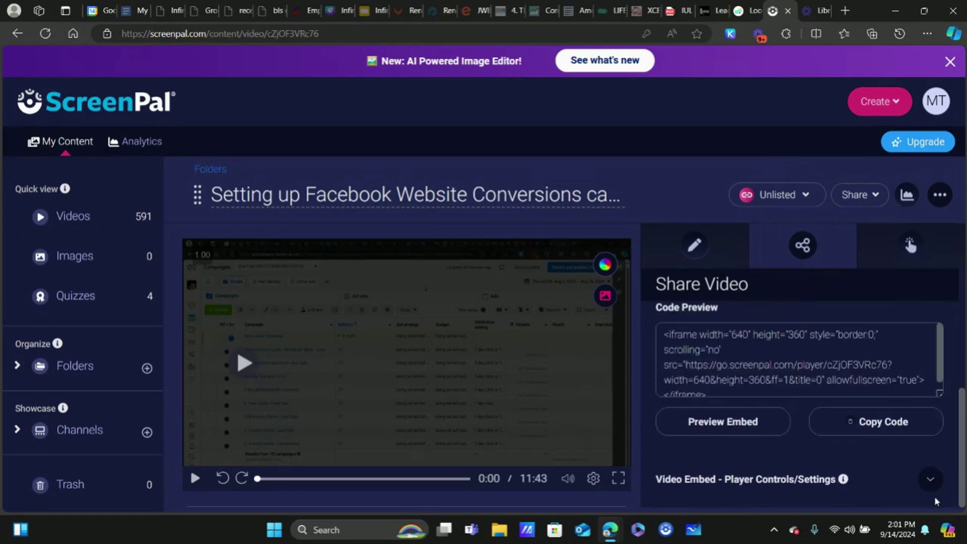
Copy the video's embed code and review its embed code sizes, player options and viewer actions without changing them.
{"action": "left_click", "coordinate": [930, 479]}
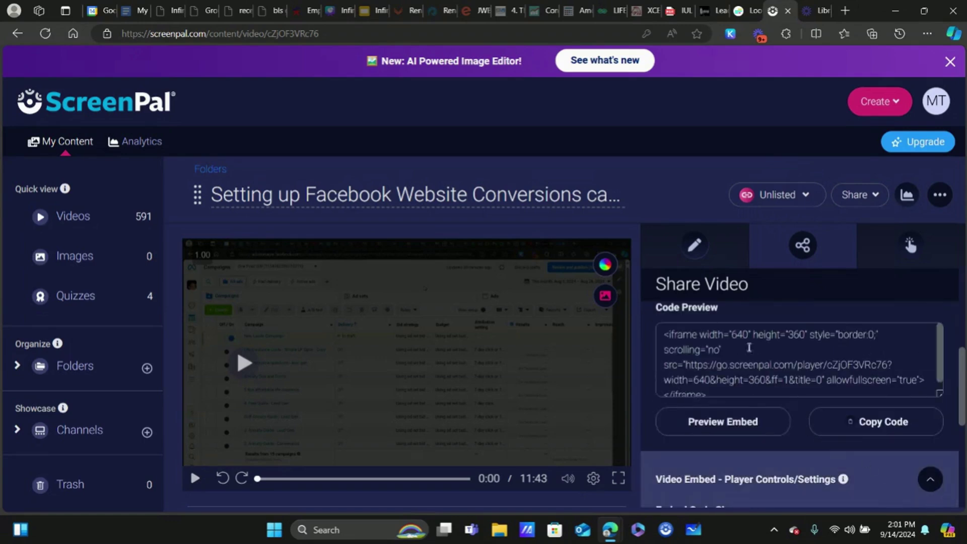
{"action": "left_click", "coordinate": [885, 420]}
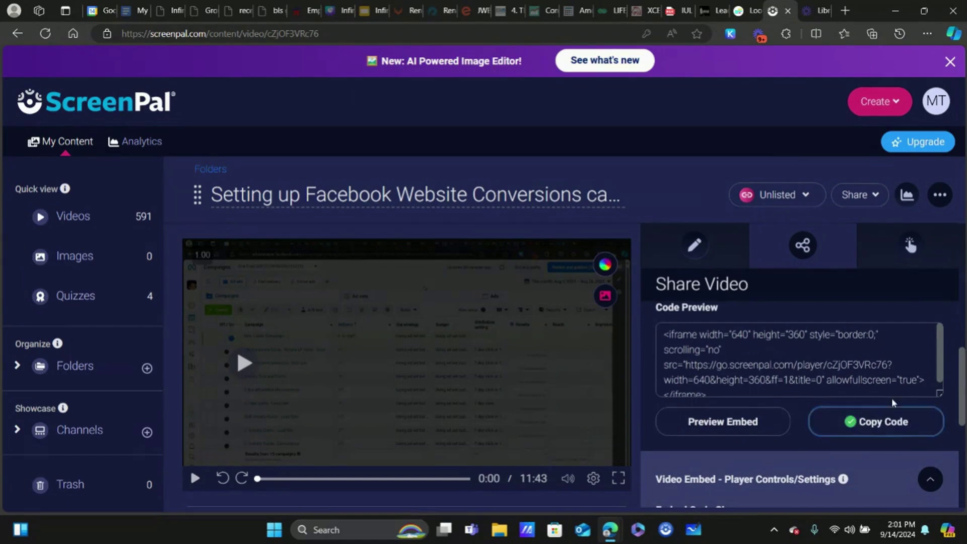
{"action": "scroll", "coordinate": [834, 354], "scroll_direction": "down", "scroll_amount": 1}
{"action": "scroll", "coordinate": [835, 397], "scroll_direction": "down", "scroll_amount": 3}
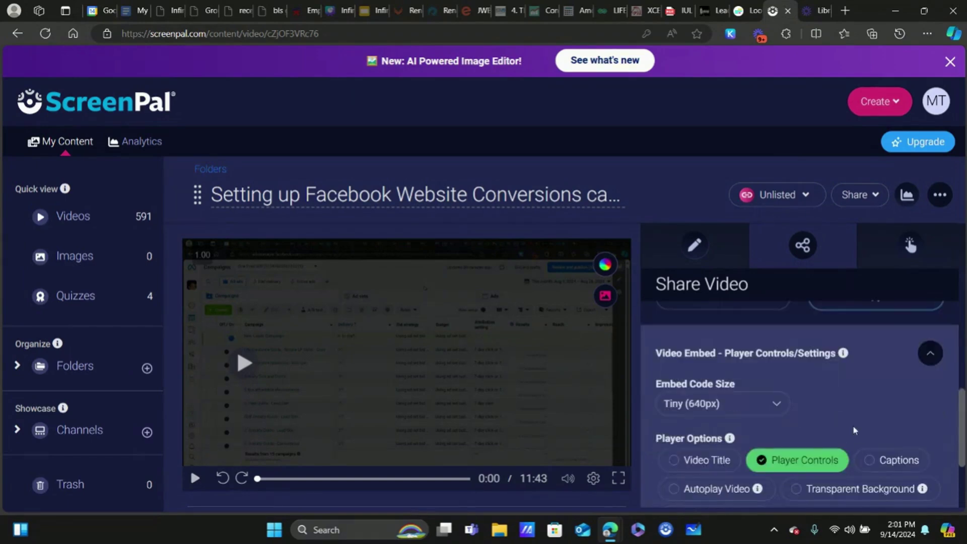
{"action": "left_click", "coordinate": [766, 406]}
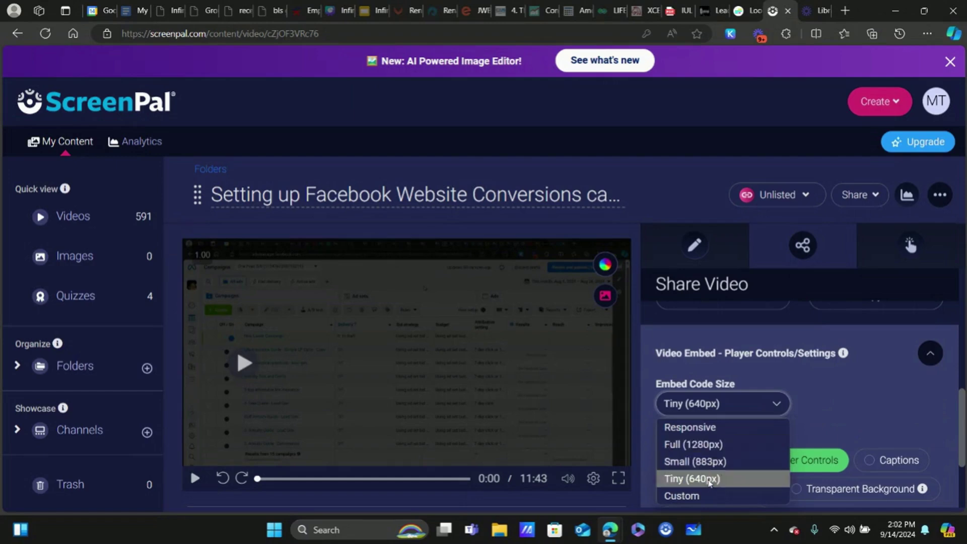
{"action": "left_click", "coordinate": [879, 399]}
{"action": "scroll", "coordinate": [722, 423], "scroll_direction": "down", "scroll_amount": 2}
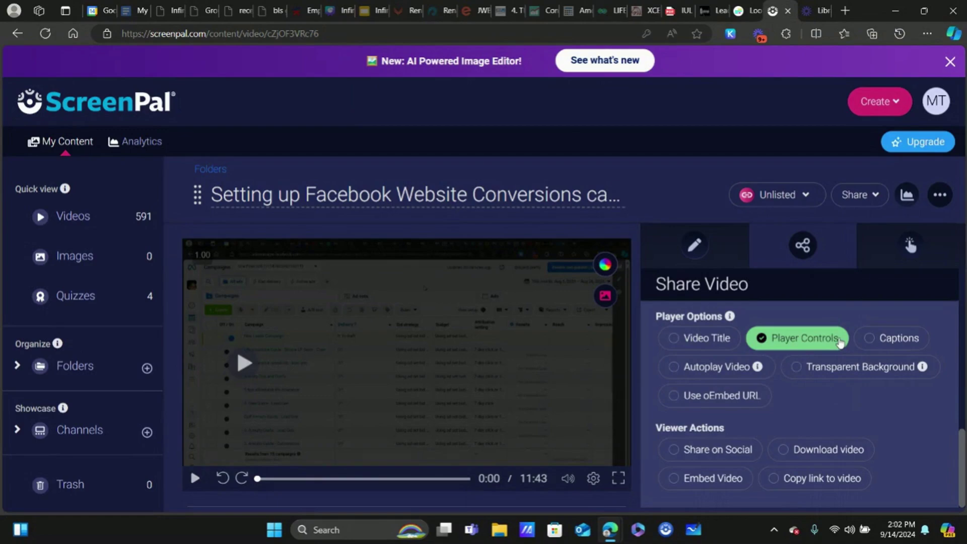
{"action": "scroll", "coordinate": [885, 422], "scroll_direction": "up", "scroll_amount": 4}
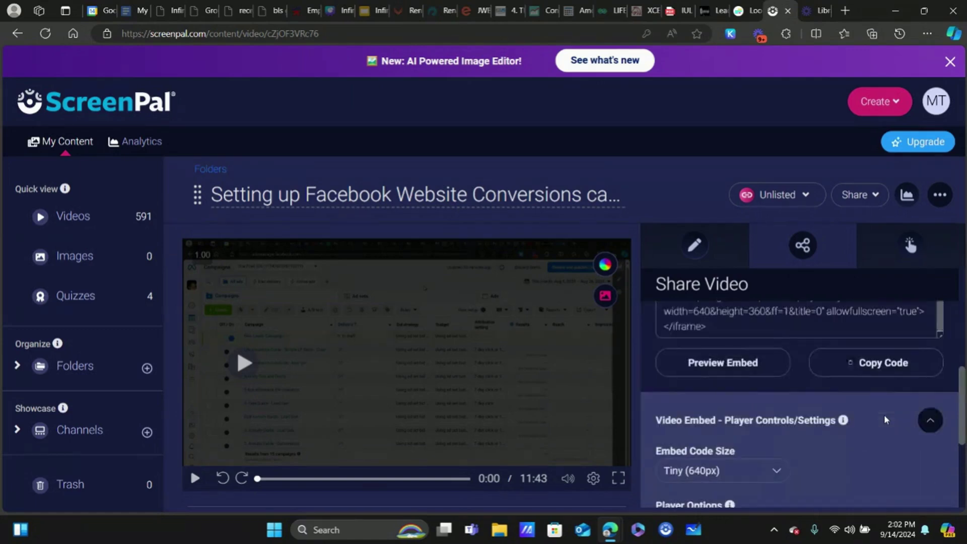
{"action": "scroll", "coordinate": [718, 395], "scroll_direction": "up", "scroll_amount": 2}
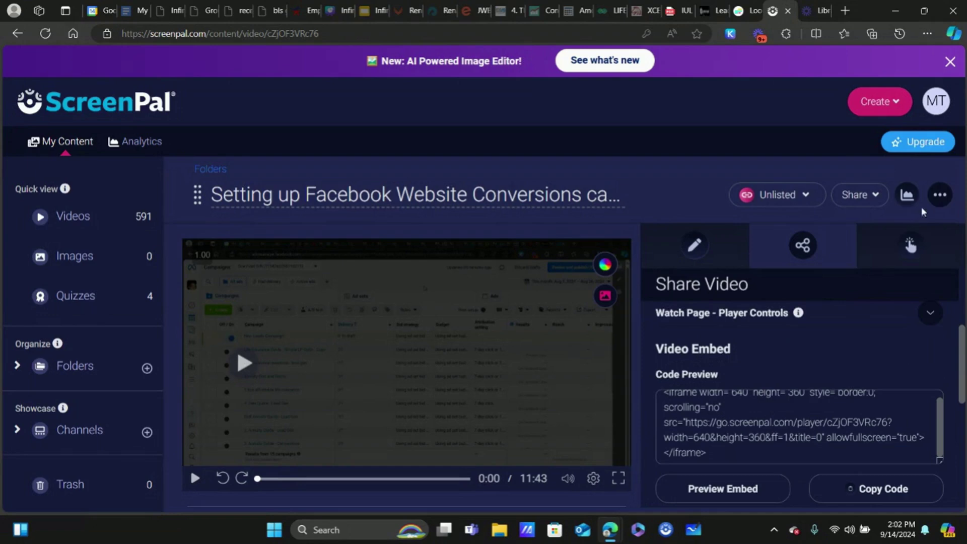
View the video's extra actions, such as Download MP4, Duplicate video and Replace Video, without running any.
{"action": "left_click", "coordinate": [939, 195]}
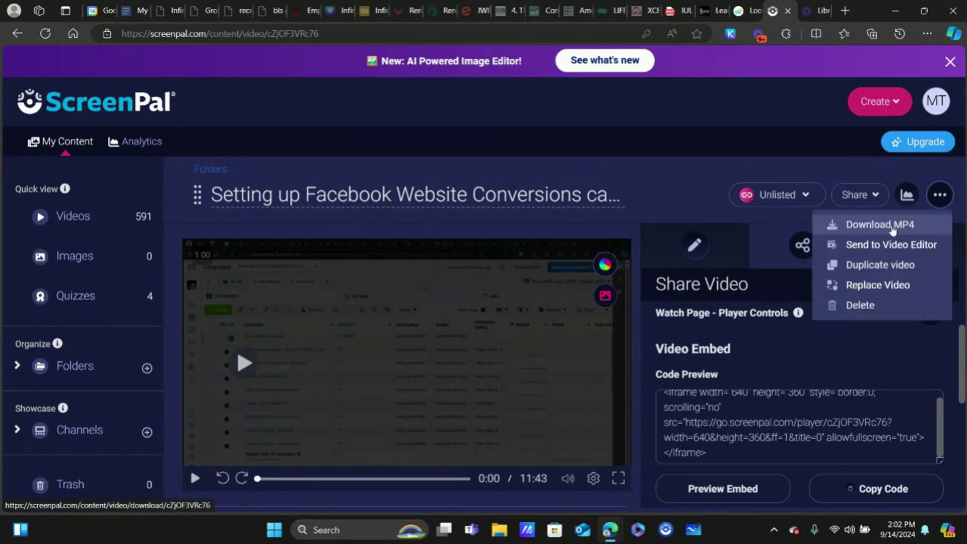
{"action": "left_click", "coordinate": [858, 162]}
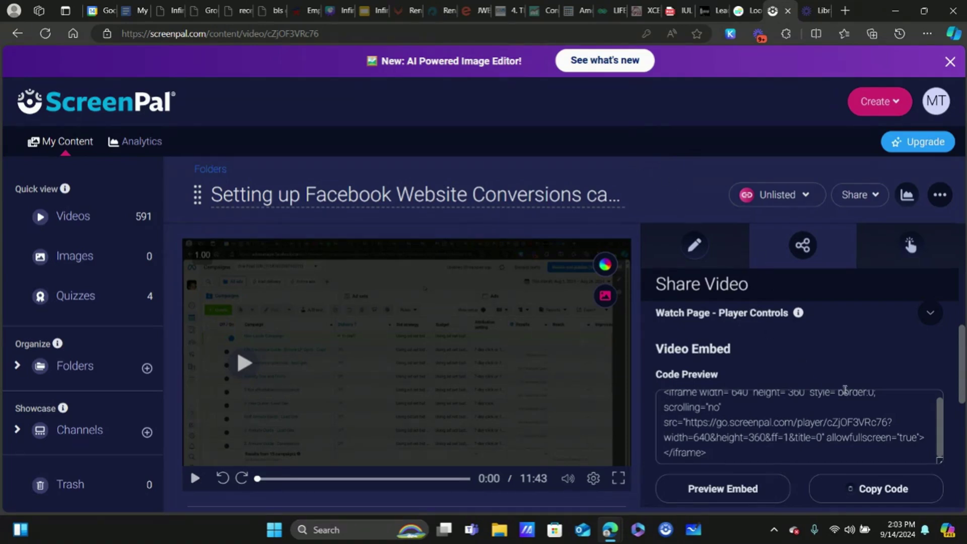
{"action": "scroll", "coordinate": [846, 394], "scroll_direction": "down", "scroll_amount": 5}
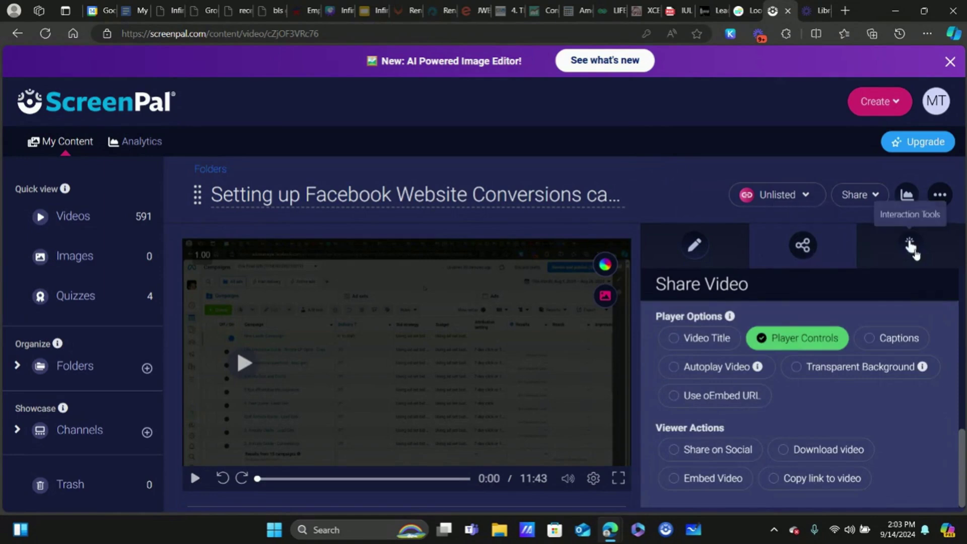
View the video's interaction tools and look through the title, summary and captions sections of its details.
{"action": "left_click", "coordinate": [912, 247]}
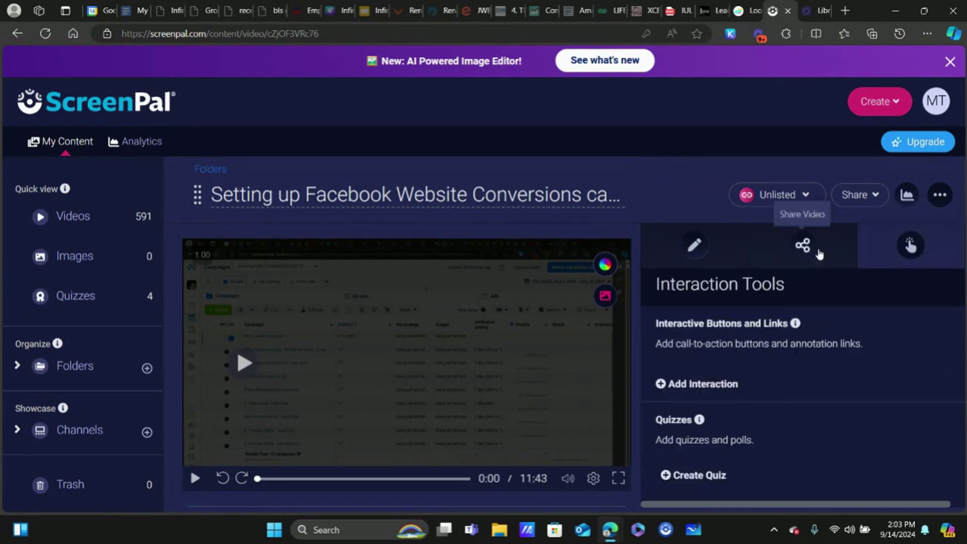
{"action": "left_click", "coordinate": [694, 245]}
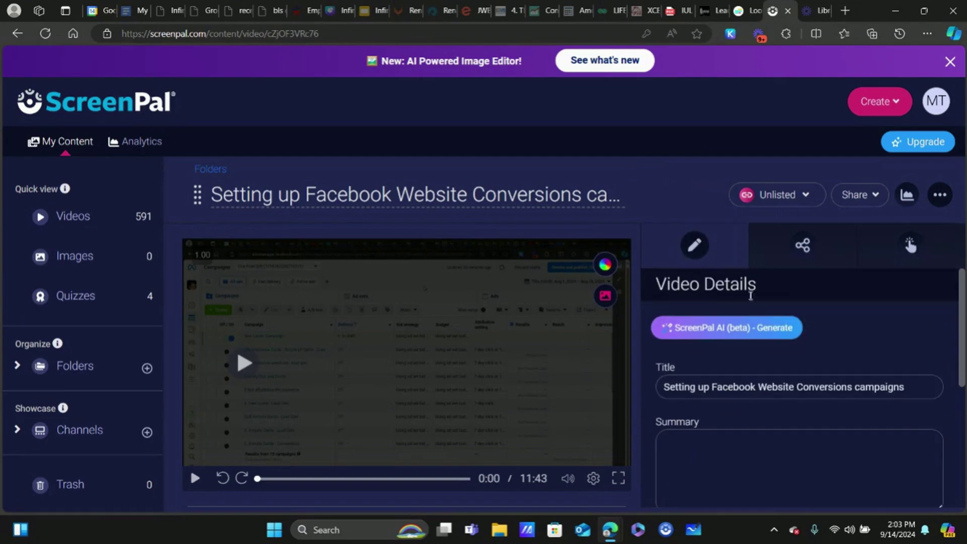
{"action": "scroll", "coordinate": [805, 373], "scroll_direction": "down", "scroll_amount": 2}
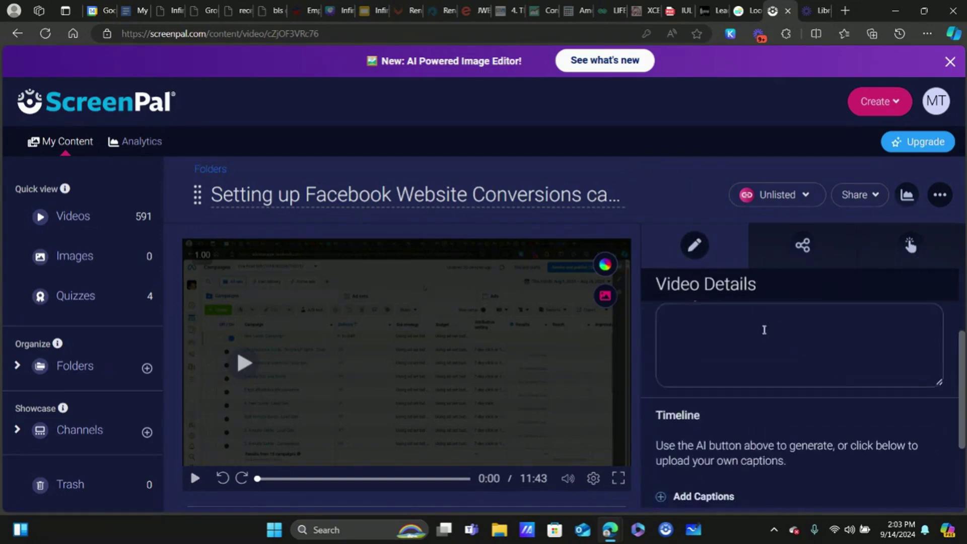
{"action": "scroll", "coordinate": [752, 342], "scroll_direction": "down", "scroll_amount": 2}
{"action": "scroll", "coordinate": [778, 385], "scroll_direction": "up", "scroll_amount": 2}
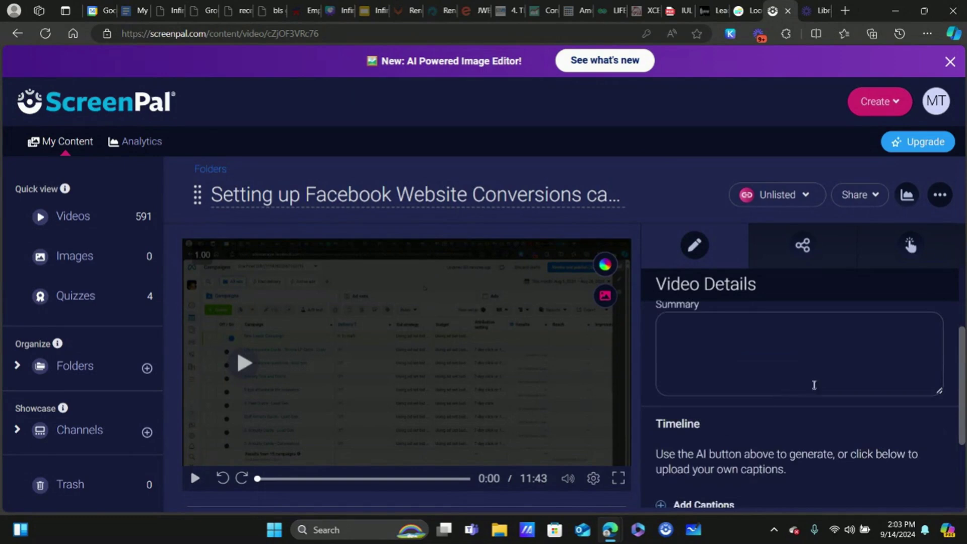
{"action": "scroll", "coordinate": [796, 388], "scroll_direction": "up", "scroll_amount": 2}
Start a Call to Action interaction for the video and compare its end-of-video and specific-time placements.
{"action": "left_click", "coordinate": [909, 246]}
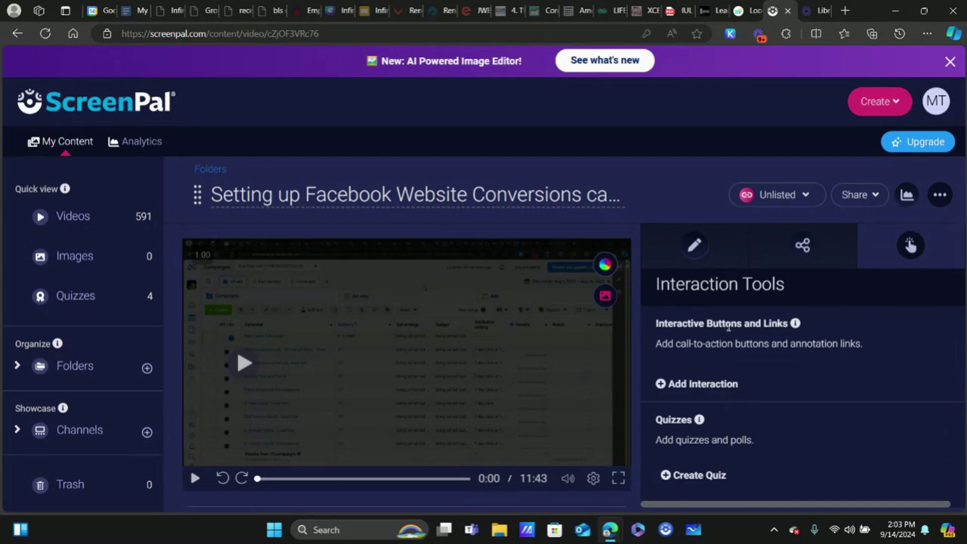
{"action": "left_click", "coordinate": [718, 386]}
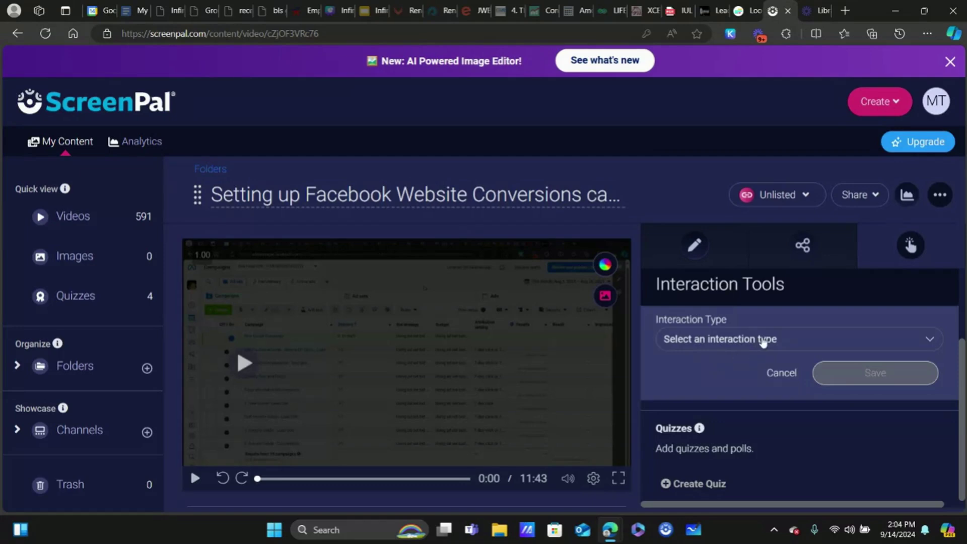
{"action": "left_click", "coordinate": [760, 342]}
{"action": "left_click", "coordinate": [725, 395]}
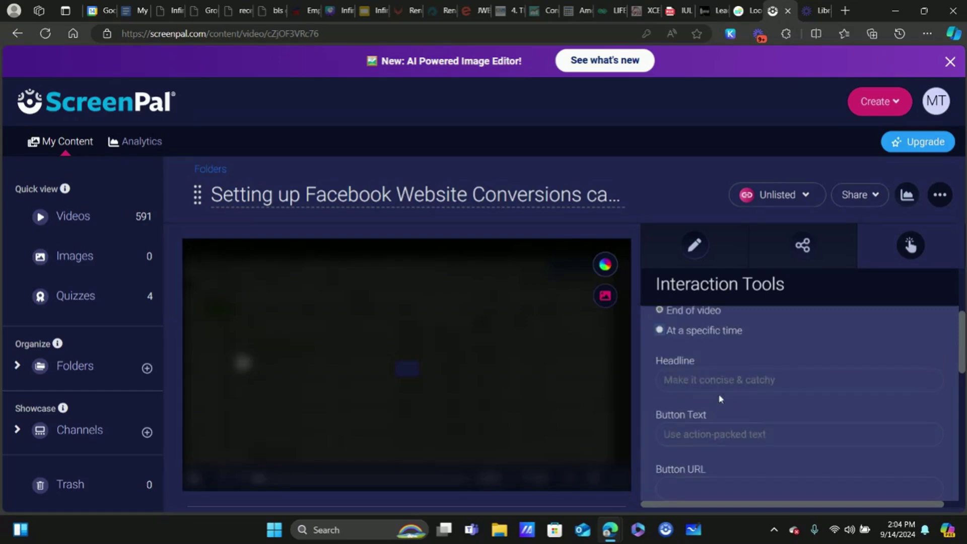
{"action": "left_click", "coordinate": [659, 330]}
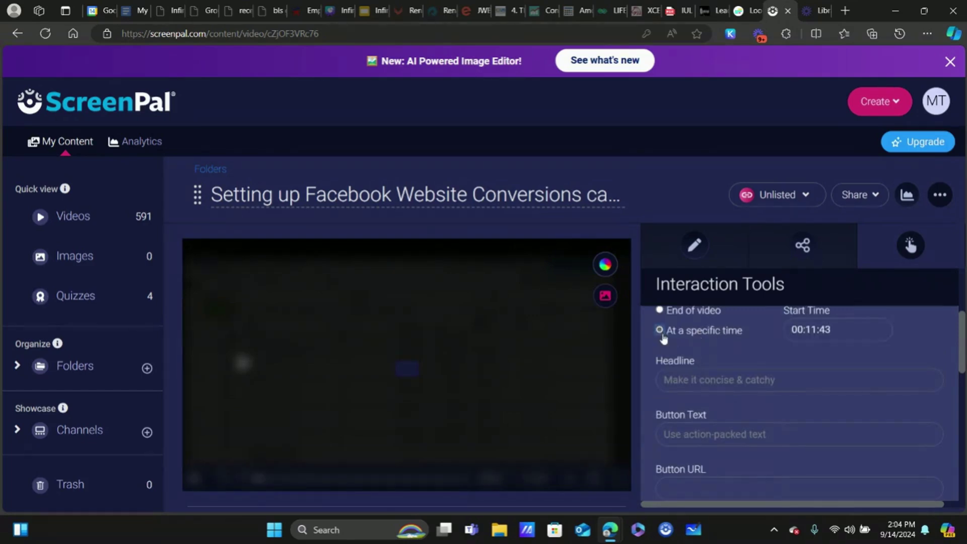
{"action": "left_click", "coordinate": [659, 310]}
{"action": "left_click", "coordinate": [660, 330]}
Examine the call to action's headline, button, secondary link, viewer skip, font and size settings, and cancel the interaction without saving.
{"action": "scroll", "coordinate": [742, 333], "scroll_direction": "down", "scroll_amount": 10}
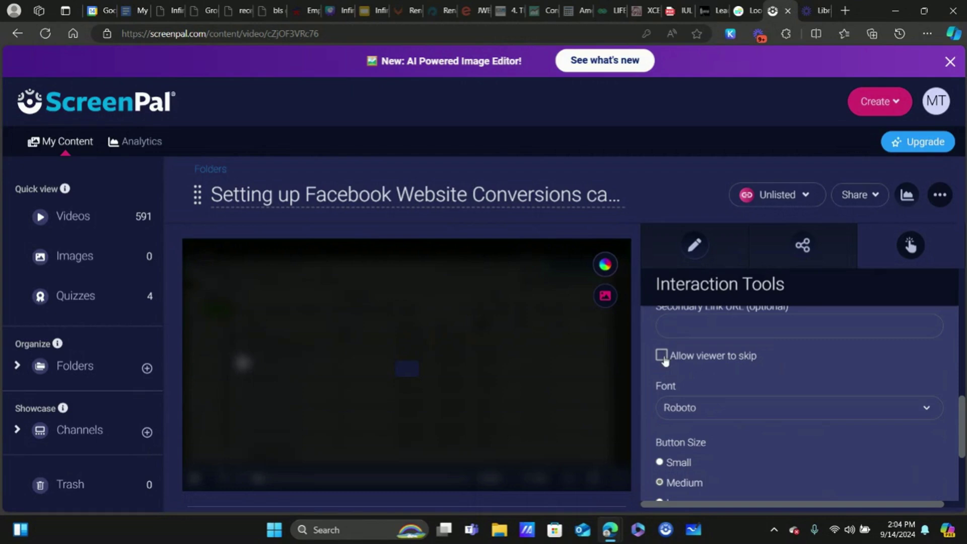
{"action": "scroll", "coordinate": [766, 382], "scroll_direction": "up", "scroll_amount": 4}
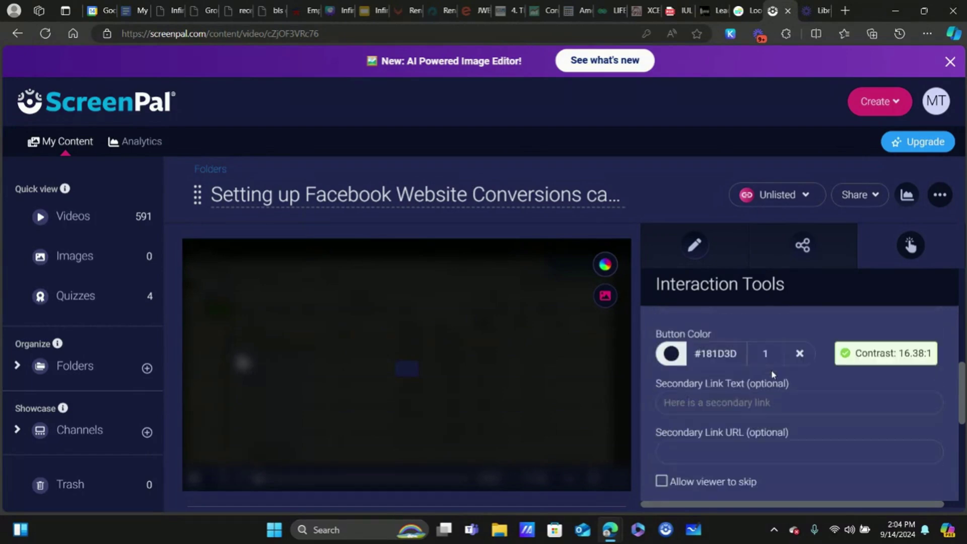
{"action": "scroll", "coordinate": [771, 373], "scroll_direction": "up", "scroll_amount": 5}
{"action": "scroll", "coordinate": [715, 373], "scroll_direction": "down", "scroll_amount": 1}
{"action": "scroll", "coordinate": [757, 423], "scroll_direction": "down", "scroll_amount": 1}
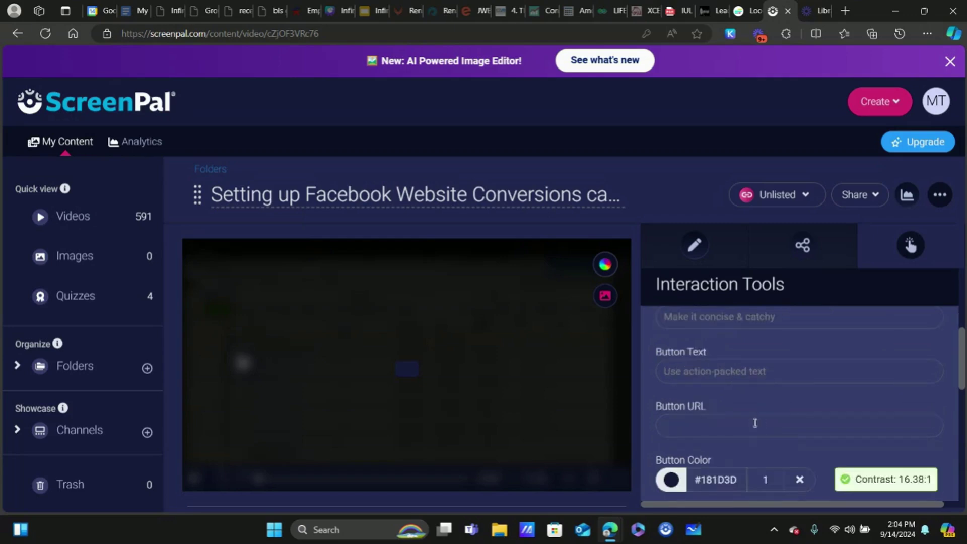
{"action": "scroll", "coordinate": [780, 406], "scroll_direction": "up", "scroll_amount": 4}
{"action": "scroll", "coordinate": [786, 375], "scroll_direction": "down", "scroll_amount": 3}
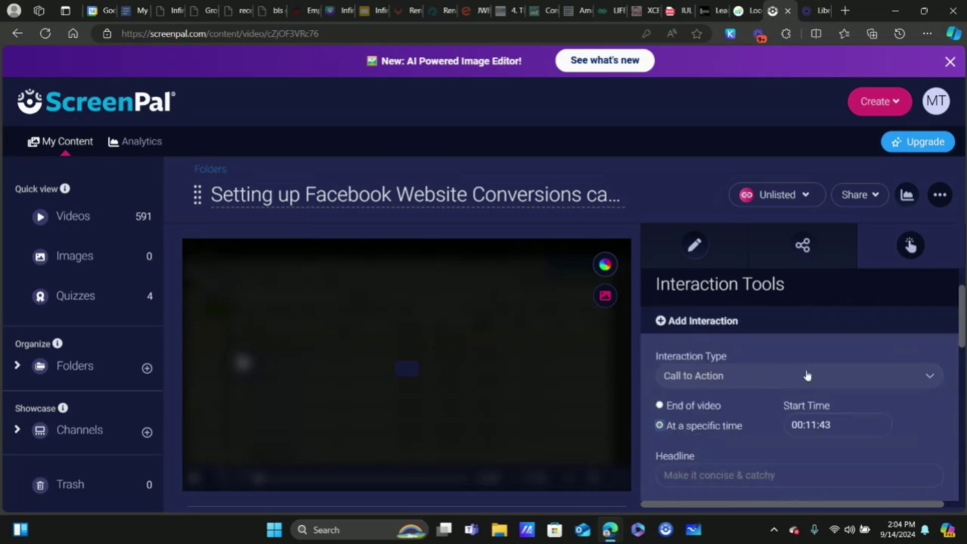
{"action": "scroll", "coordinate": [722, 338], "scroll_direction": "up", "scroll_amount": 1}
{"action": "scroll", "coordinate": [764, 373], "scroll_direction": "down", "scroll_amount": 4}
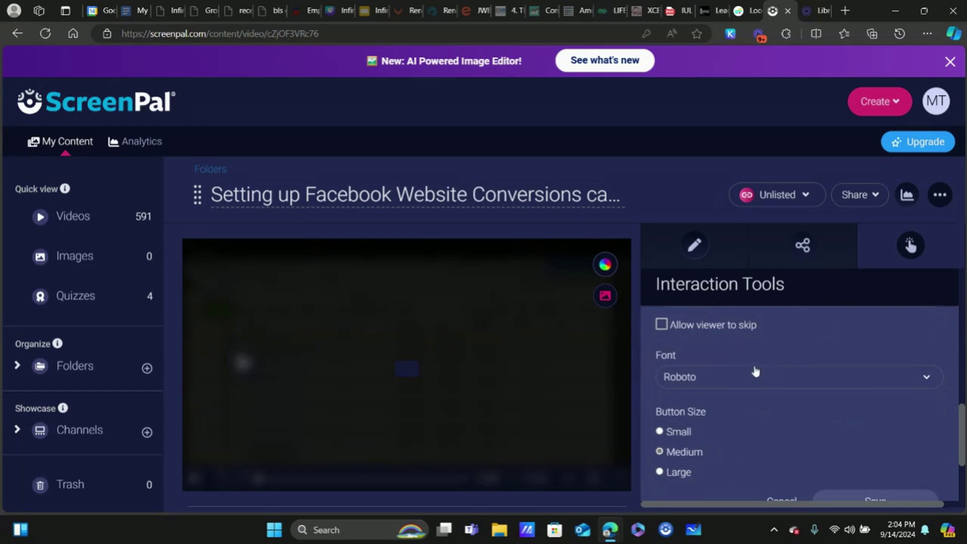
{"action": "scroll", "coordinate": [721, 384], "scroll_direction": "down", "scroll_amount": 1}
{"action": "scroll", "coordinate": [712, 380], "scroll_direction": "up", "scroll_amount": 1}
{"action": "scroll", "coordinate": [821, 384], "scroll_direction": "down", "scroll_amount": 1}
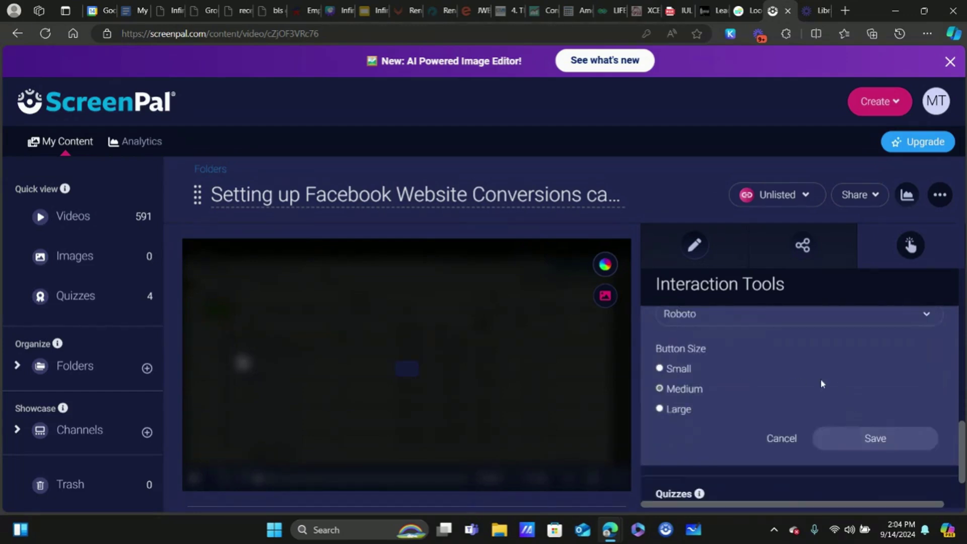
{"action": "left_click", "coordinate": [785, 443]}
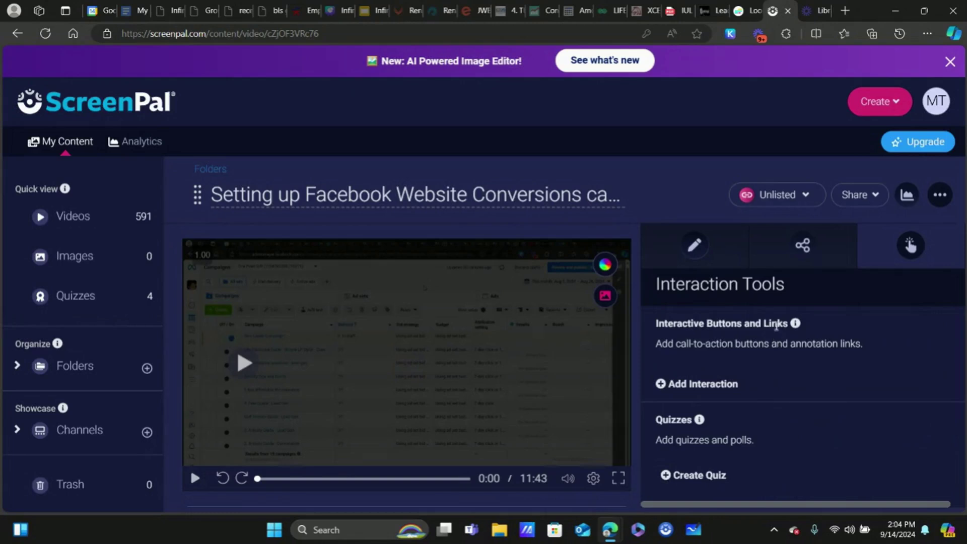
Check the Send to Video Editor option among the video's extra actions, and close the list without choosing anything.
{"action": "triple_click", "coordinate": [686, 187]}
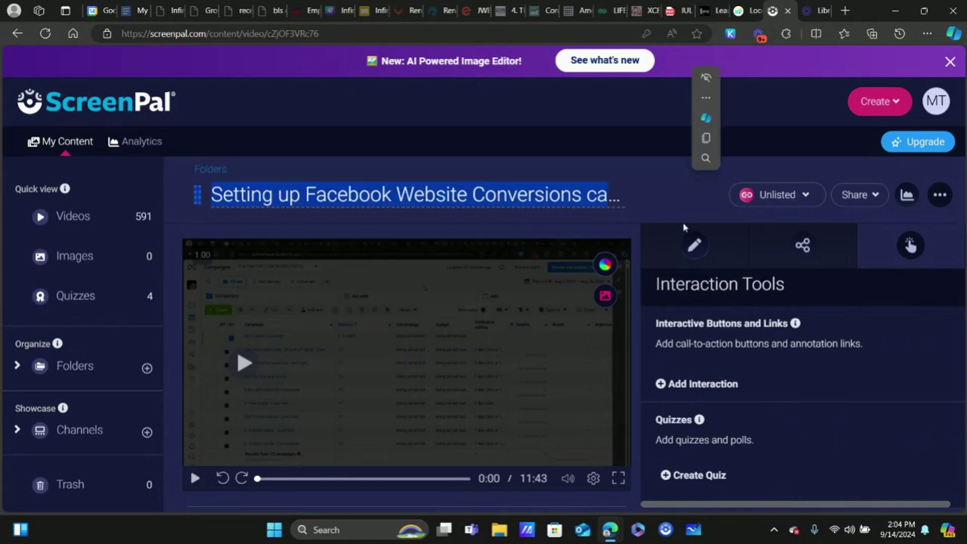
{"action": "left_click", "coordinate": [940, 196]}
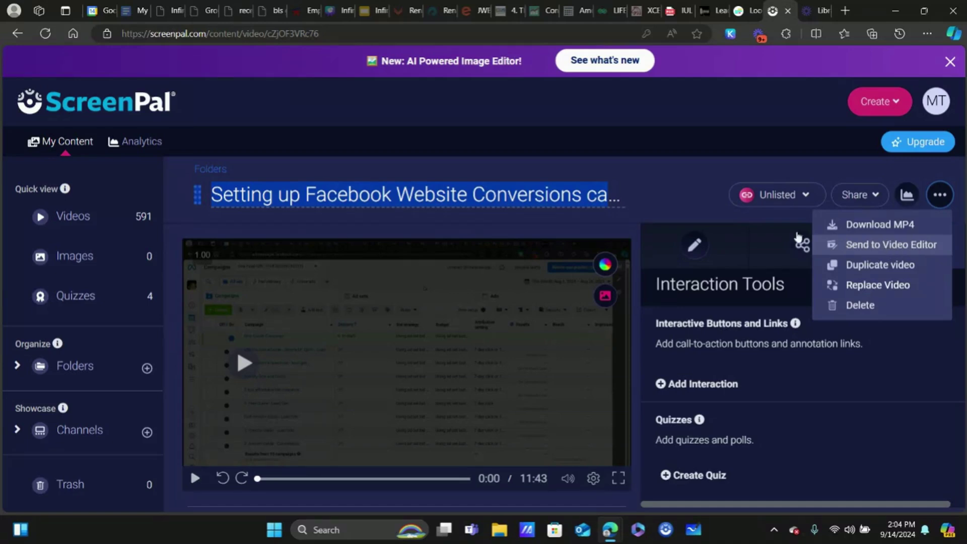
{"action": "left_click", "coordinate": [735, 154]}
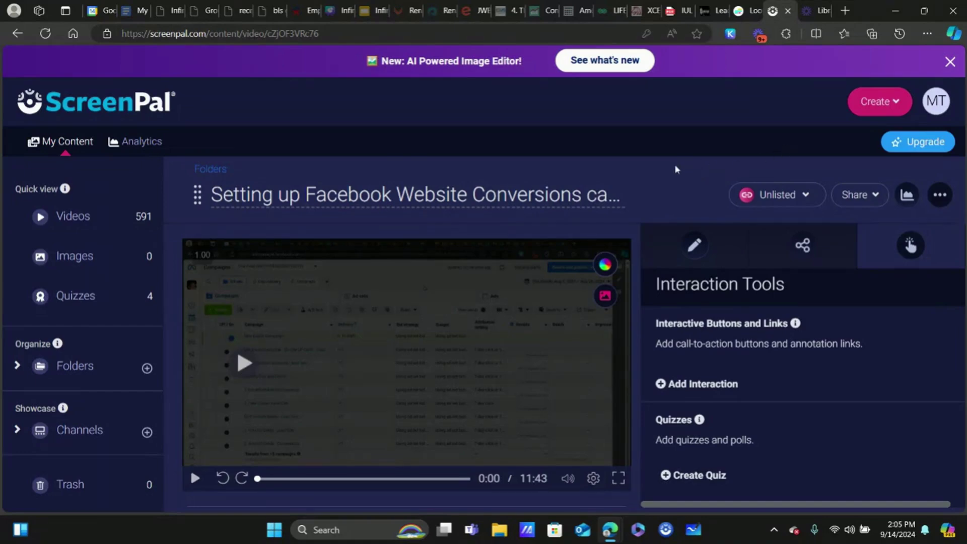
Return to the full Videos library and view the available content creation options without starting one.
{"action": "left_click", "coordinate": [101, 214]}
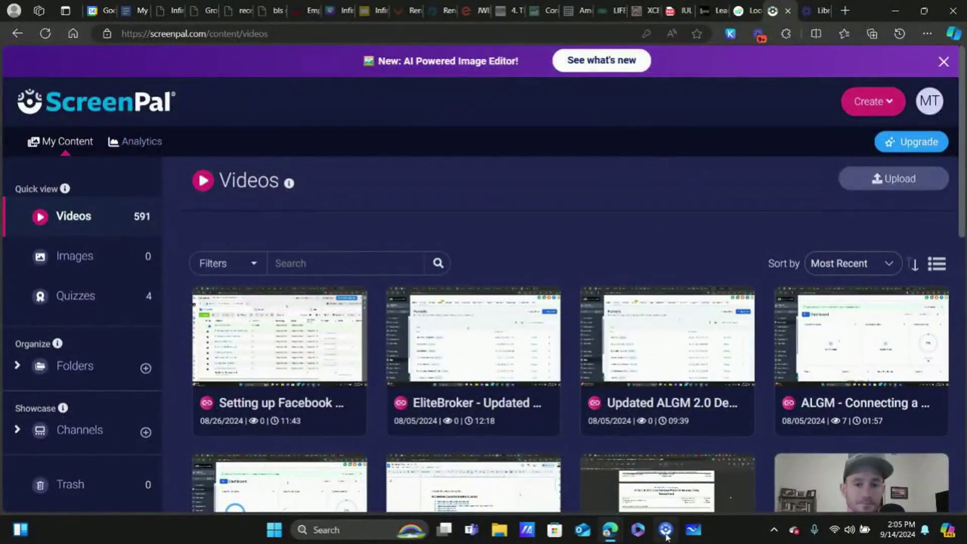
{"action": "left_click", "coordinate": [891, 104]}
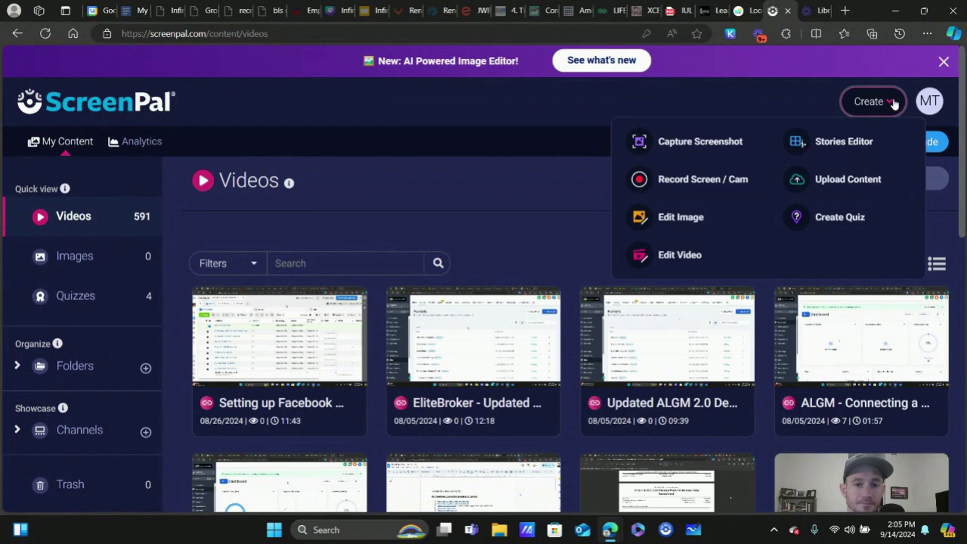
{"action": "left_click", "coordinate": [765, 103]}
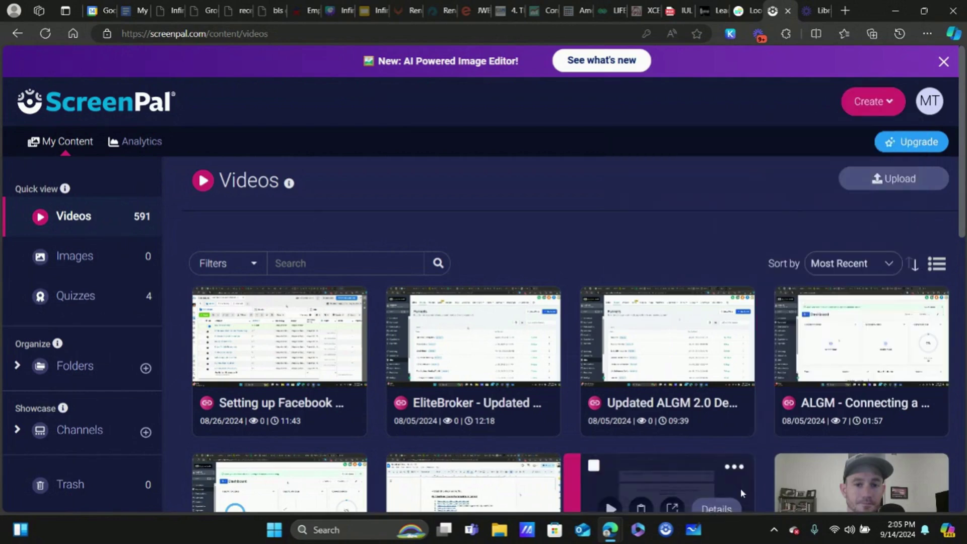
{"action": "left_click", "coordinate": [885, 106]}
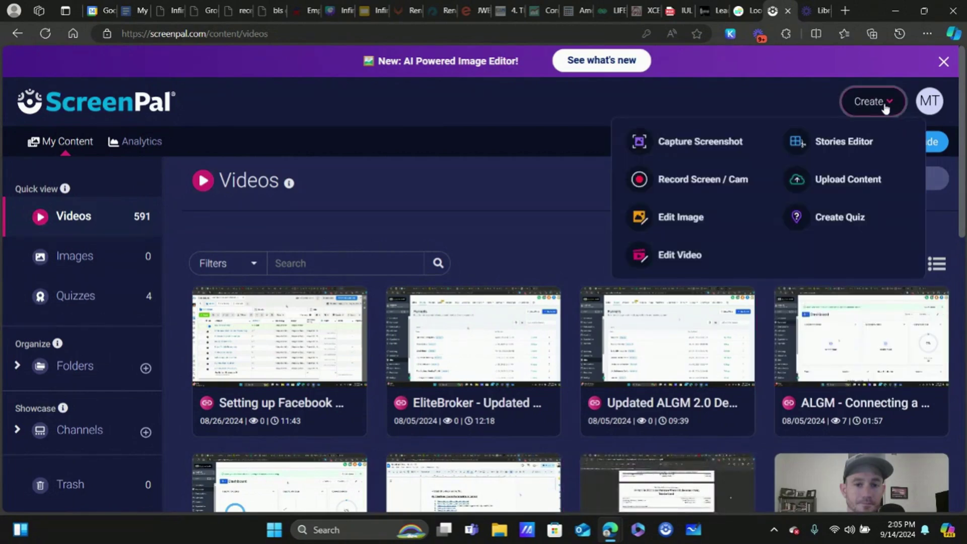
{"action": "left_click", "coordinate": [782, 106]}
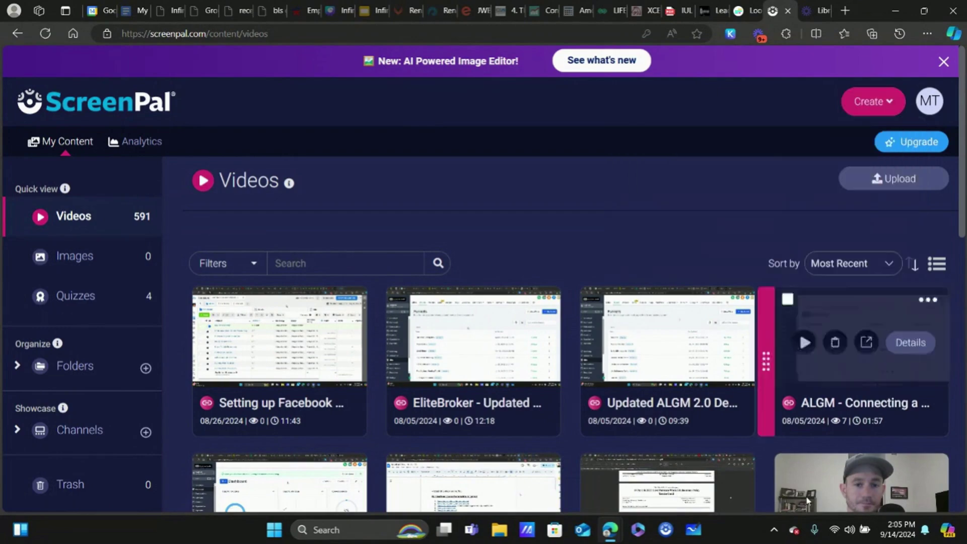
Switch to the ScreenPal desktop app and open its screen recorder controls.
{"action": "left_click", "coordinate": [665, 529]}
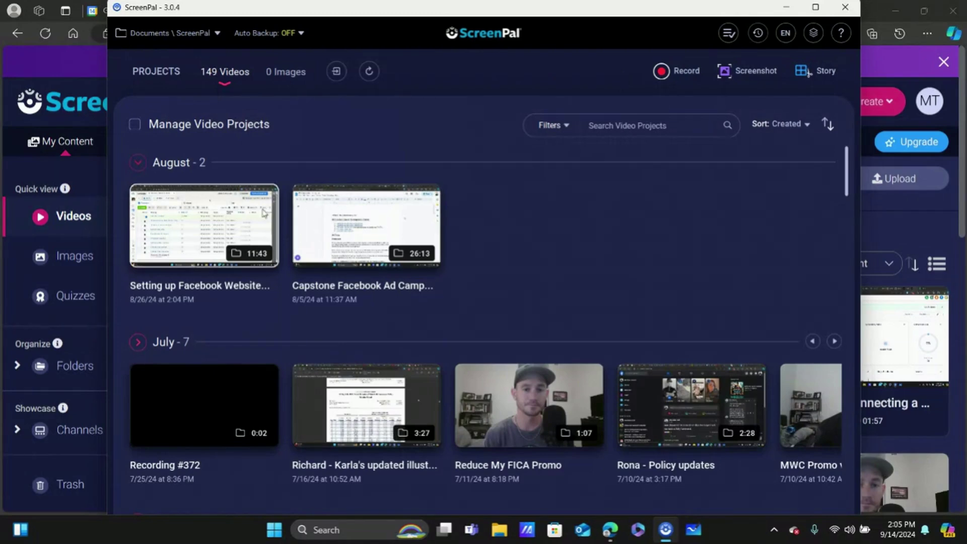
{"action": "left_click", "coordinate": [661, 72]}
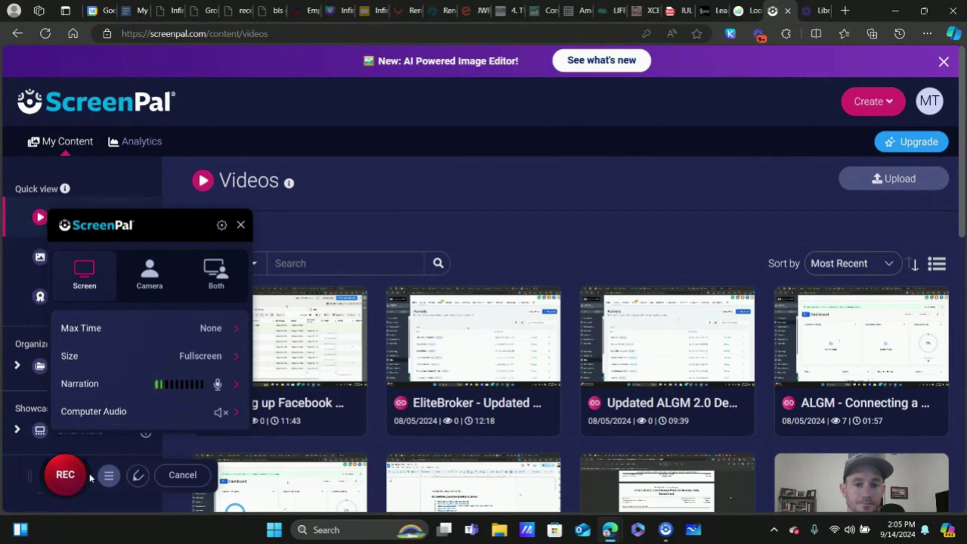
Try freehand drawing over the screen with the recorder's drawing tools, exit drawing, and delete everything to start over.
{"action": "left_click", "coordinate": [137, 481]}
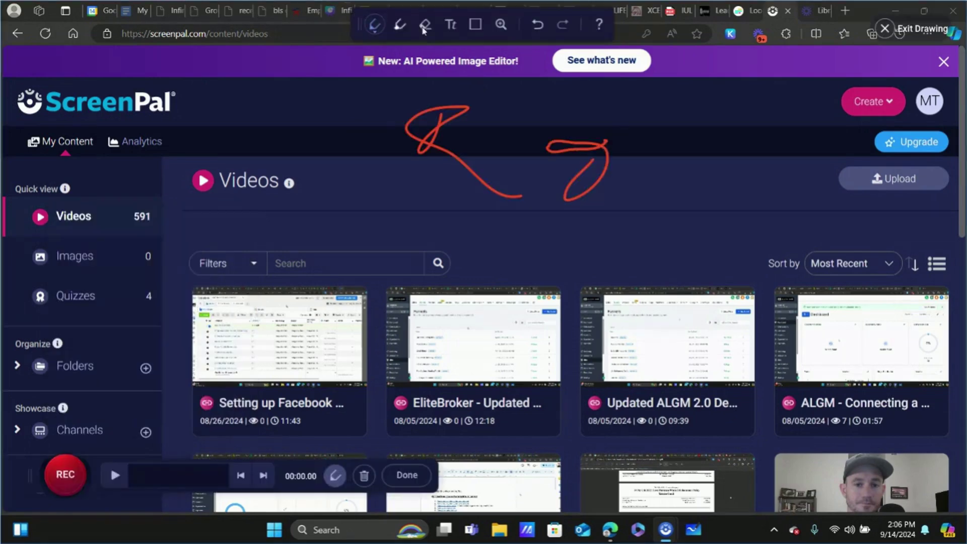
{"action": "left_click", "coordinate": [335, 476]}
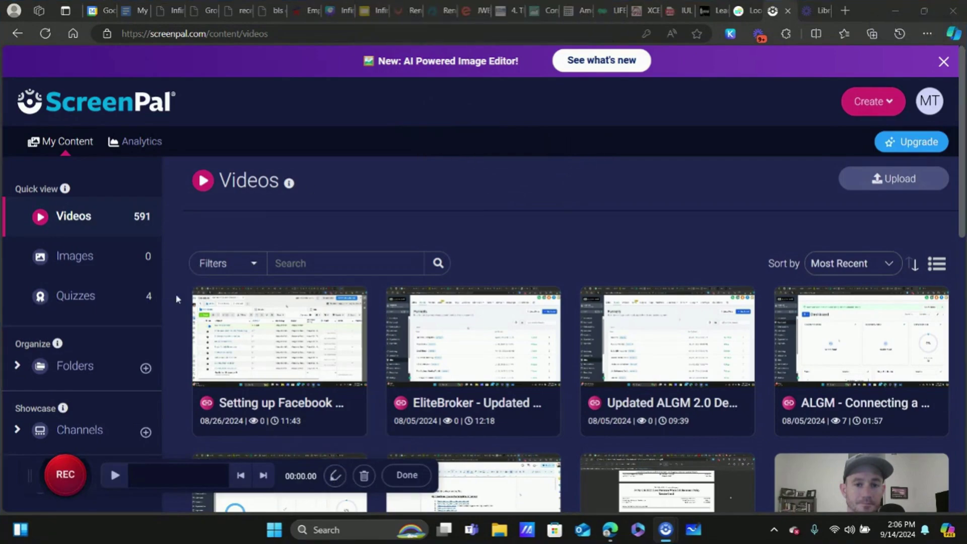
{"action": "left_click", "coordinate": [365, 476]}
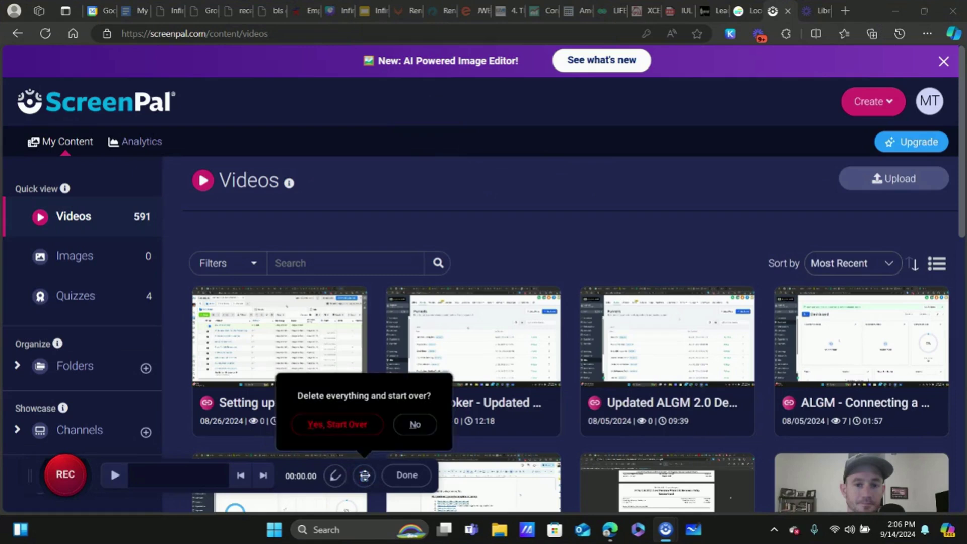
{"action": "left_click", "coordinate": [358, 423]}
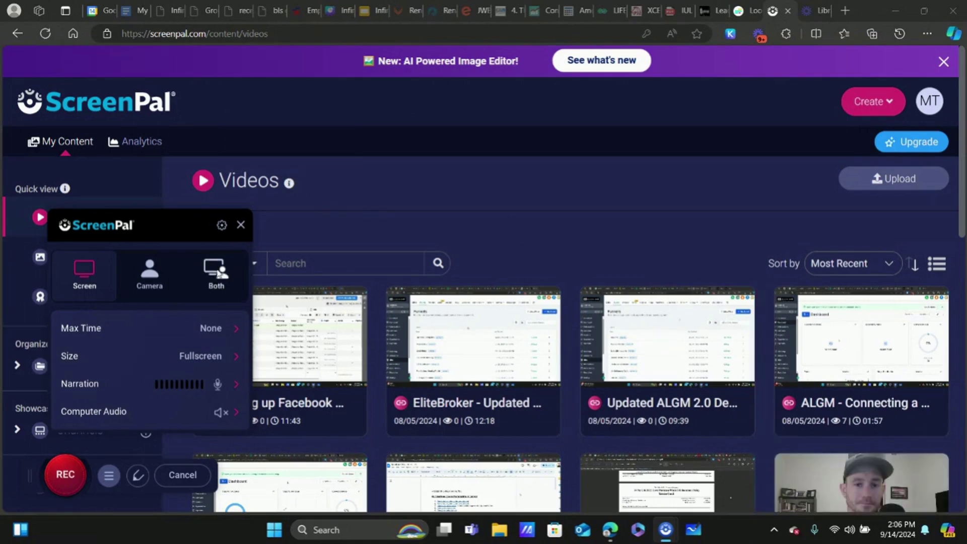
Close the ScreenPal recorder and desktop app, and open the Loom recorder extension in the browser.
{"action": "left_click", "coordinate": [240, 225]}
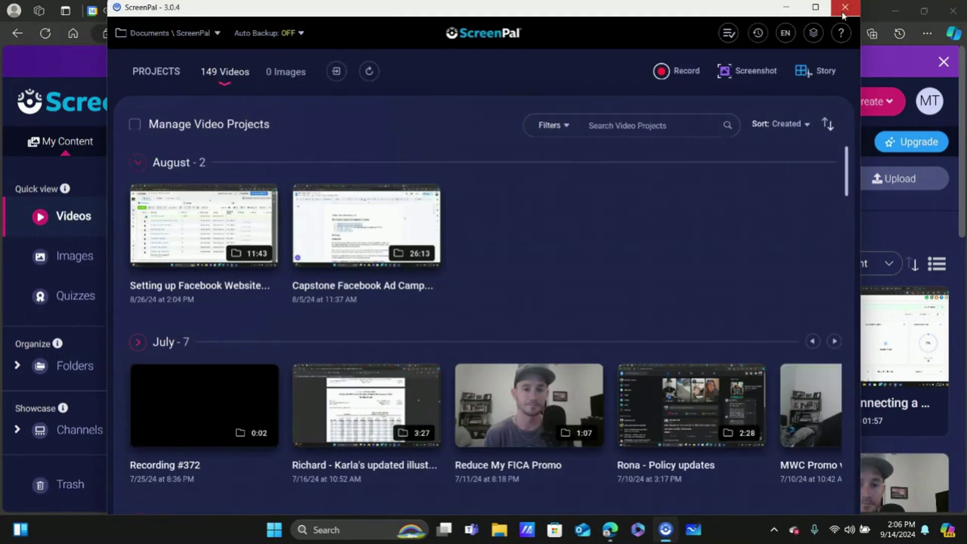
{"action": "left_click", "coordinate": [844, 8]}
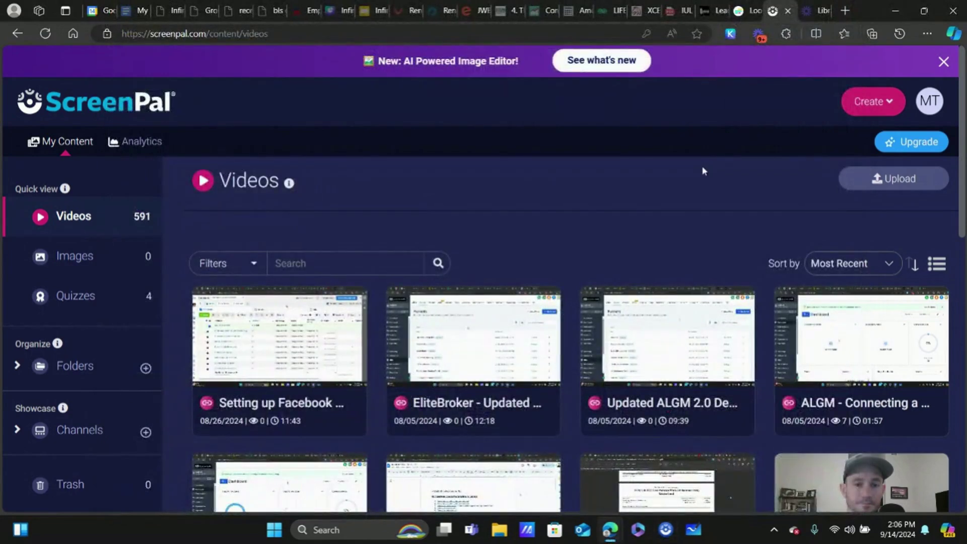
{"action": "left_click", "coordinate": [757, 35]}
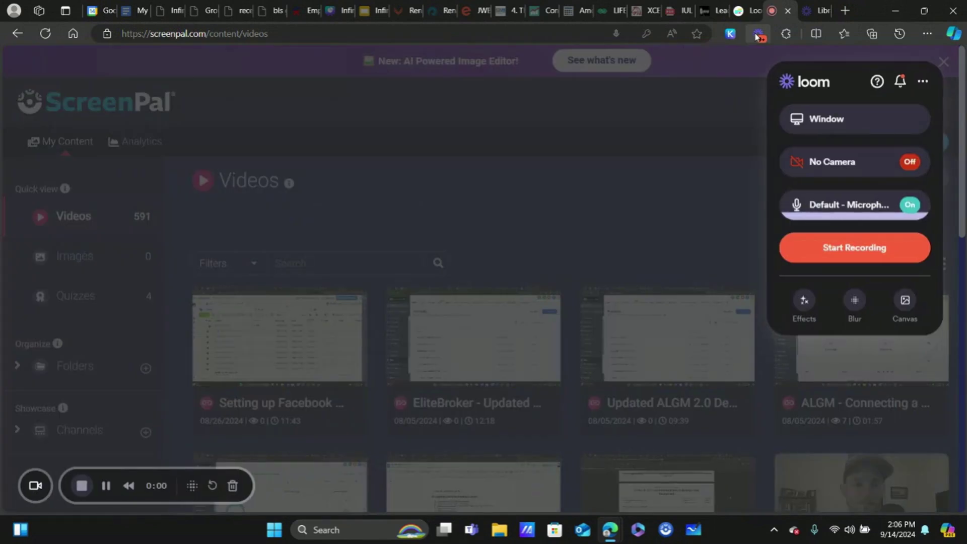
Preview the webcam bubble in the Loom recorder, turn the camera off again, and check the available camera sources.
{"action": "left_click", "coordinate": [837, 171]}
{"action": "left_click", "coordinate": [840, 169]}
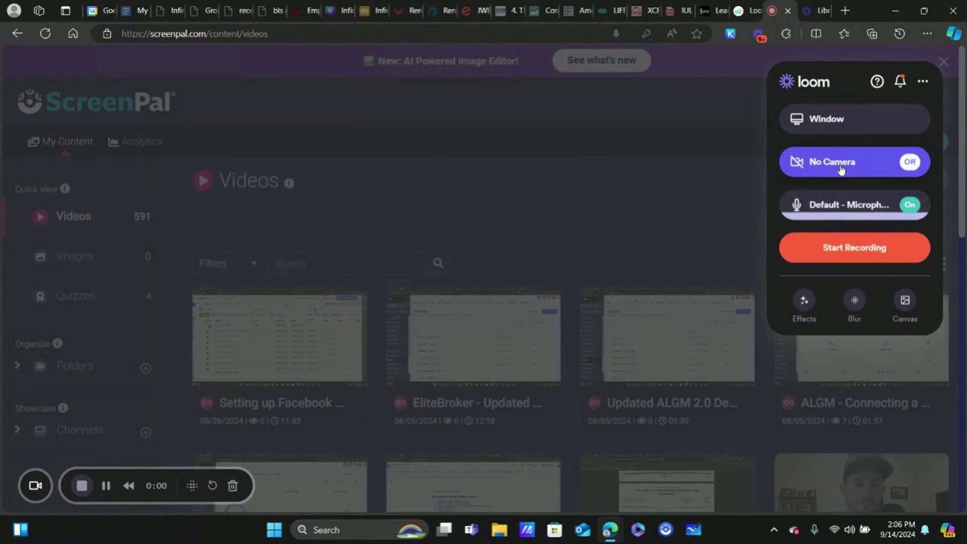
{"action": "left_click", "coordinate": [909, 162]}
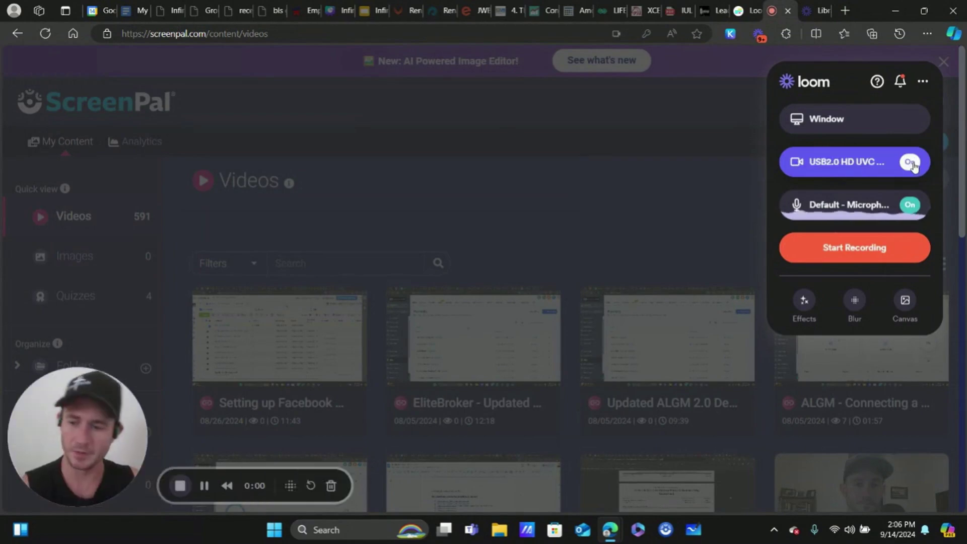
{"action": "left_click", "coordinate": [75, 482]}
{"action": "left_click", "coordinate": [47, 486]}
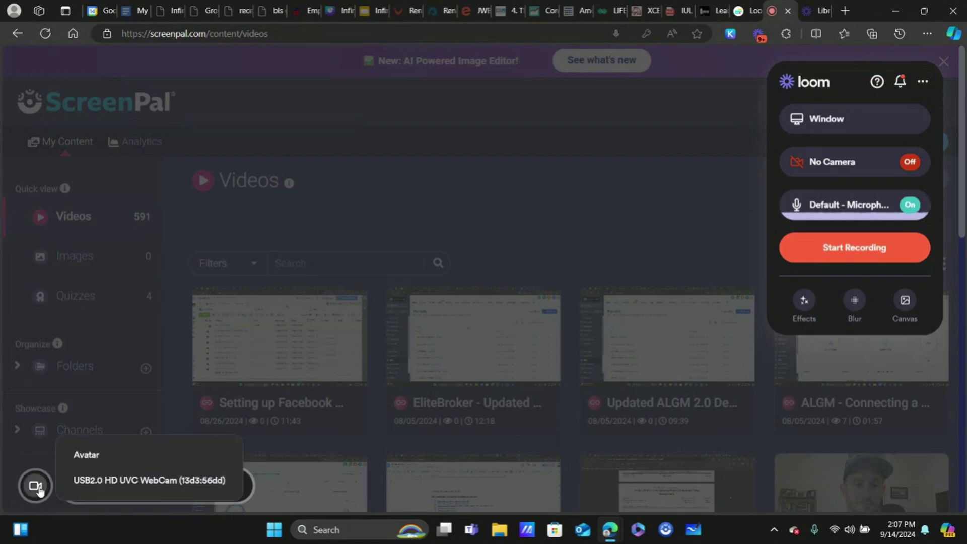
Check Loom's capture modes without changing the Window selection, and discard the pending recording to close the recorder.
{"action": "left_click", "coordinate": [878, 117]}
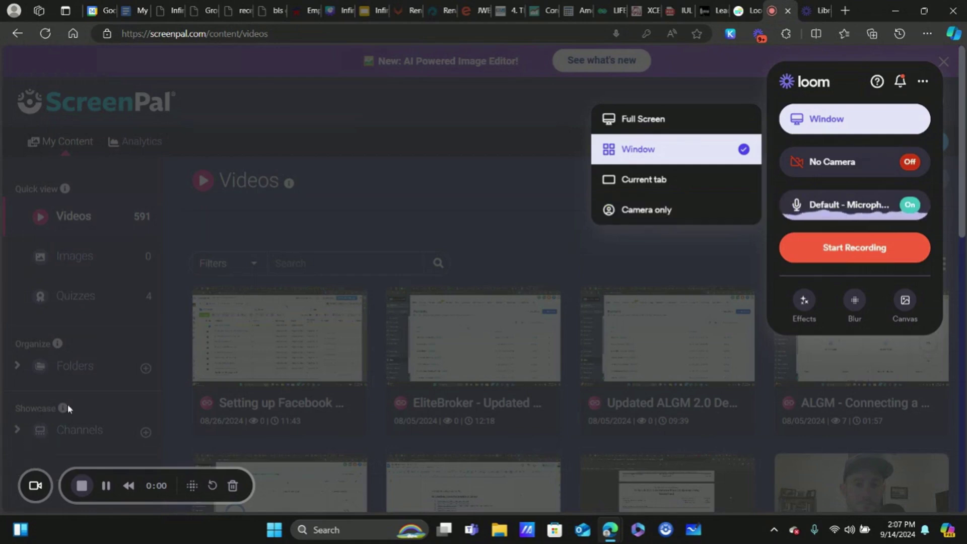
{"action": "left_click", "coordinate": [849, 72]}
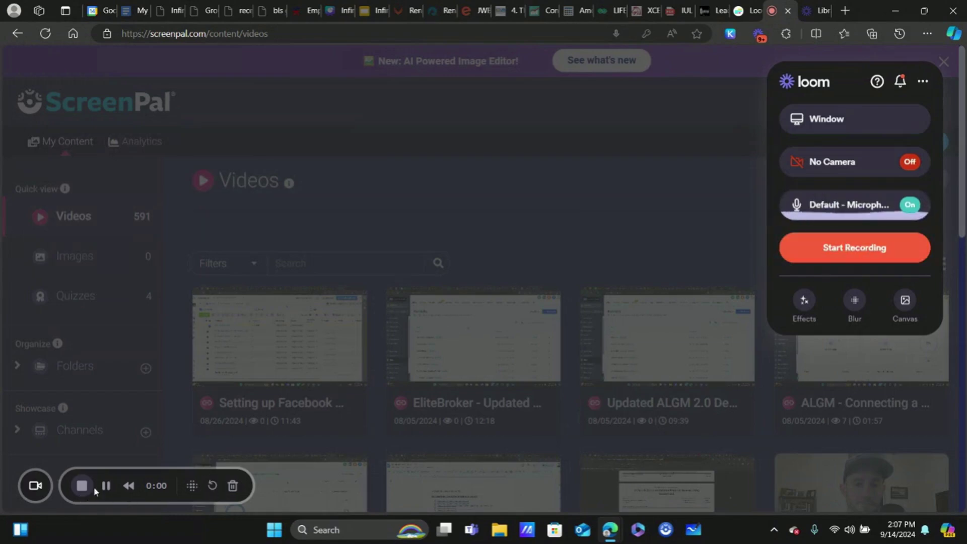
{"action": "left_click", "coordinate": [234, 485]}
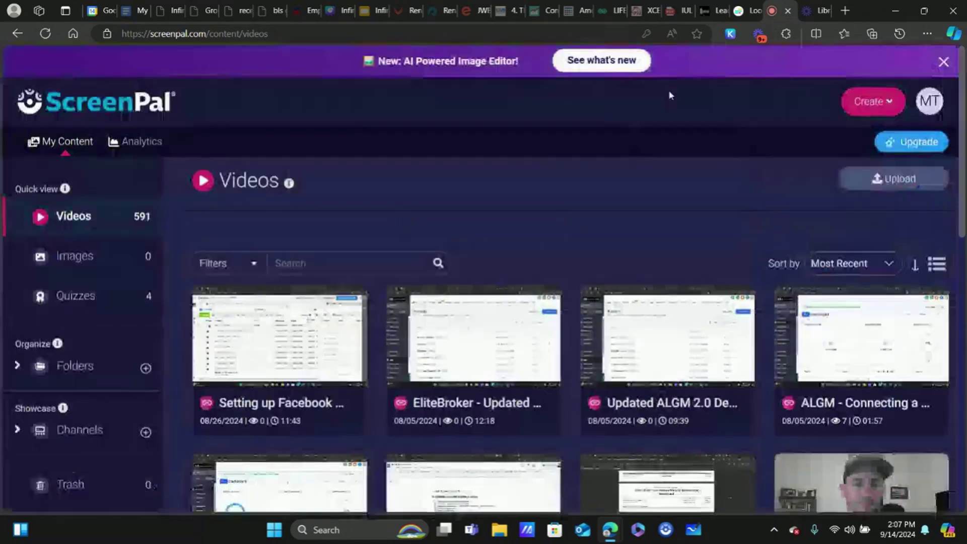
Switch to the Loom video library and check the link sharing and additional actions for the Capstone Update 2 video.
{"action": "left_click", "coordinate": [818, 16]}
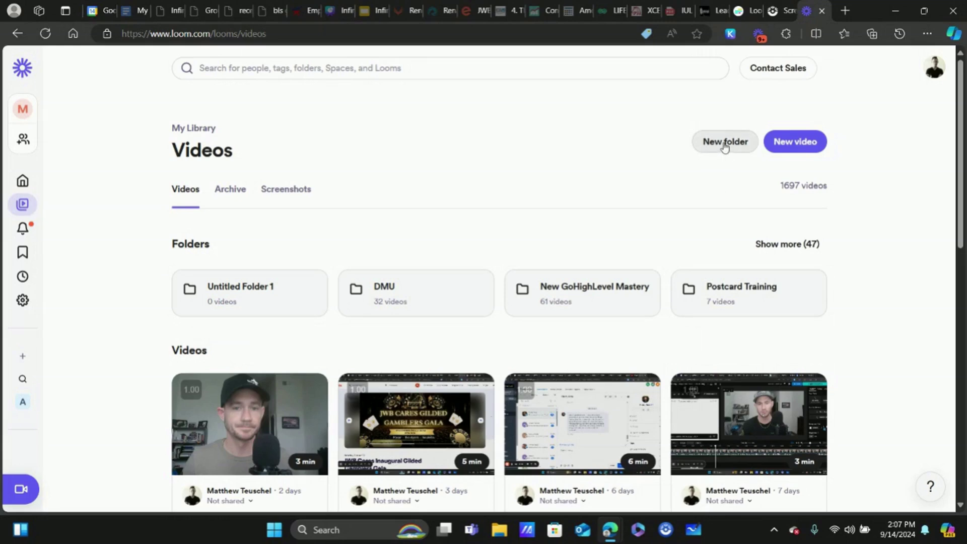
{"action": "left_click", "coordinate": [798, 142]}
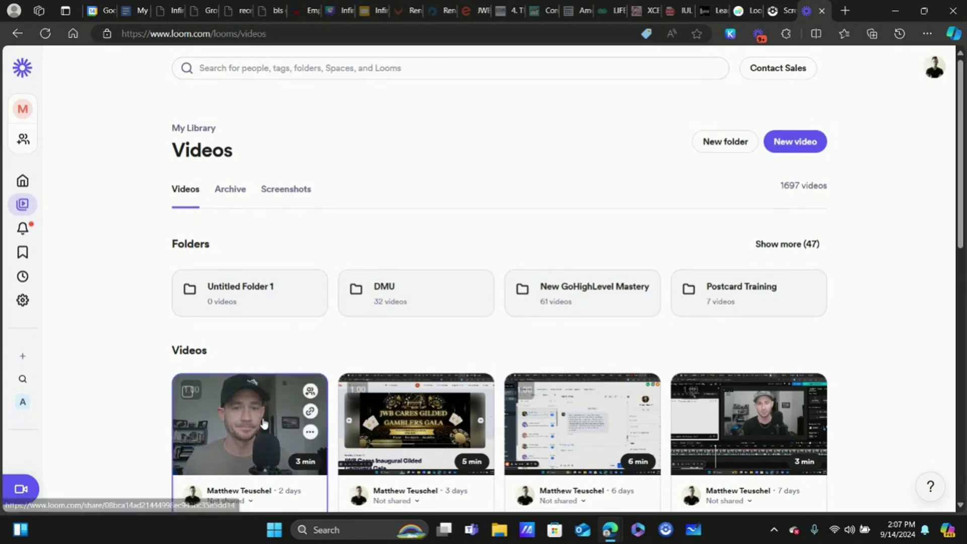
{"action": "scroll", "coordinate": [287, 356], "scroll_direction": "down", "scroll_amount": 1}
{"action": "left_click", "coordinate": [310, 348]}
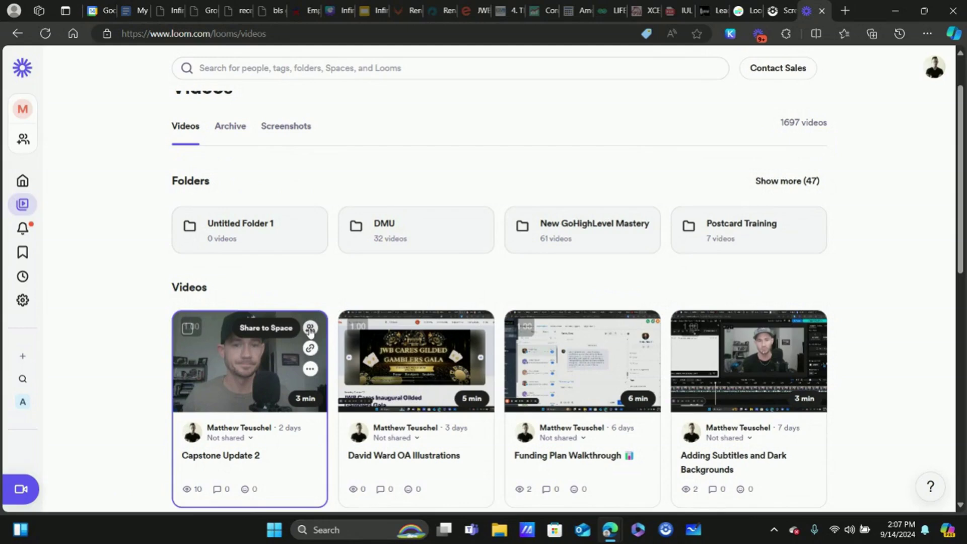
{"action": "left_click", "coordinate": [311, 369]}
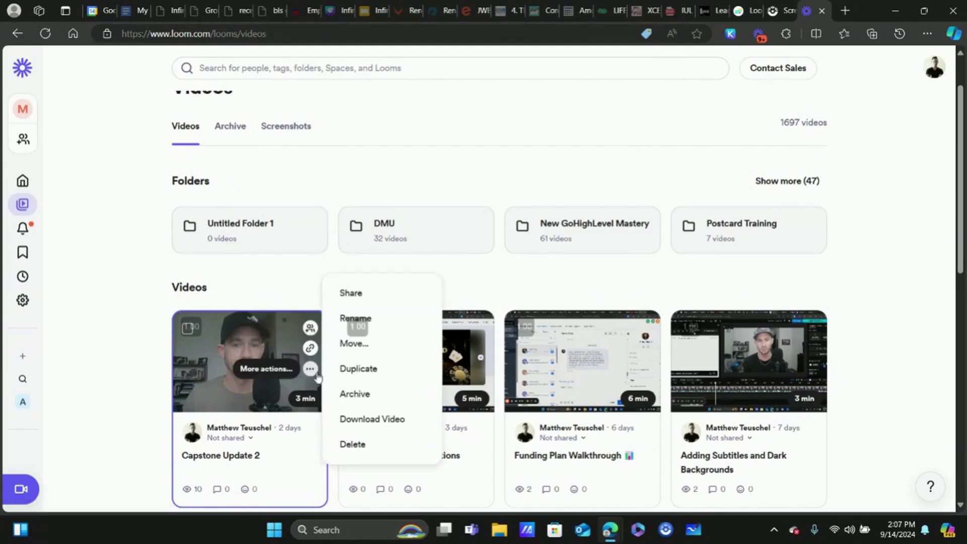
Open the Capstone Update 2 video and show its edit and enhance options.
{"action": "left_click", "coordinate": [262, 366]}
{"action": "left_click", "coordinate": [262, 366]}
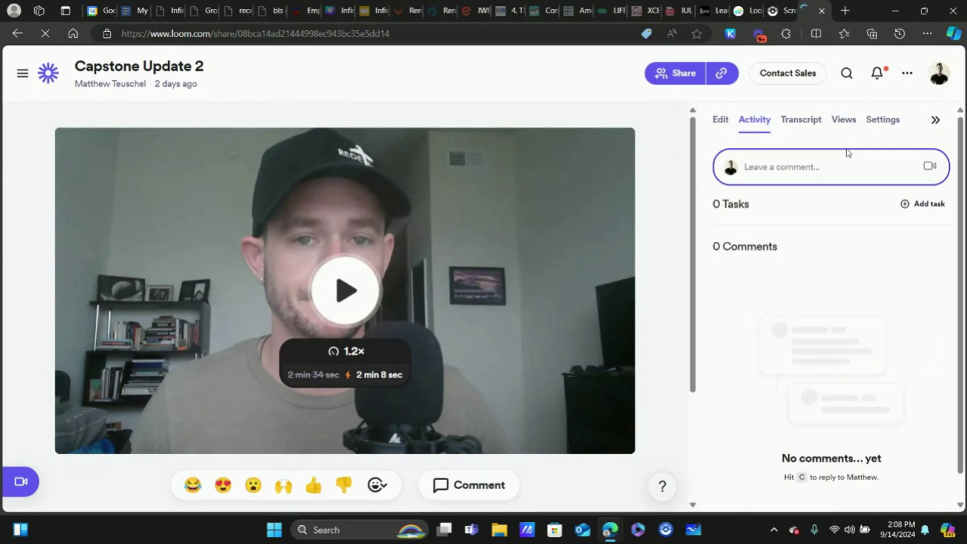
{"action": "left_click", "coordinate": [717, 122]}
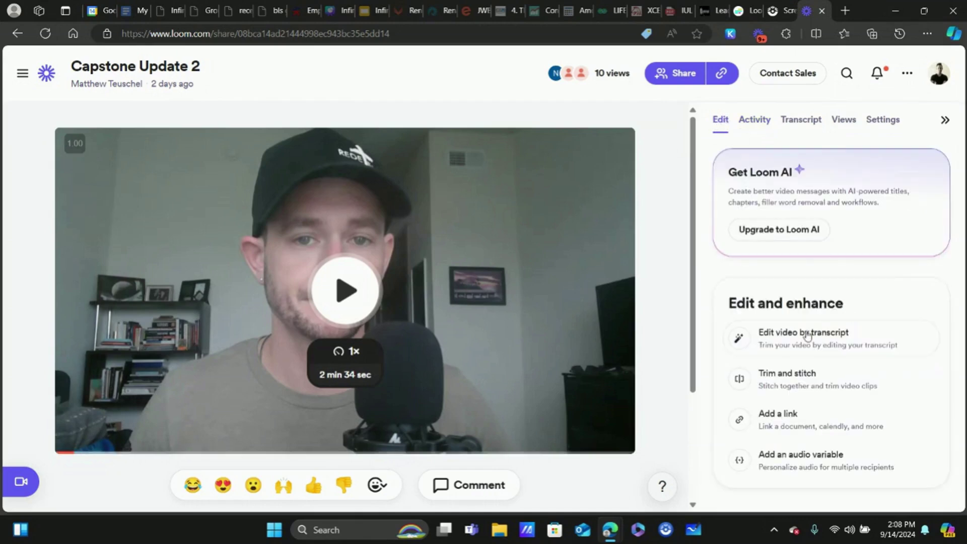
Try the Add a link settings by toggling Only show at end of video on and off and setting the button location to Bottom right.
{"action": "left_click", "coordinate": [790, 422]}
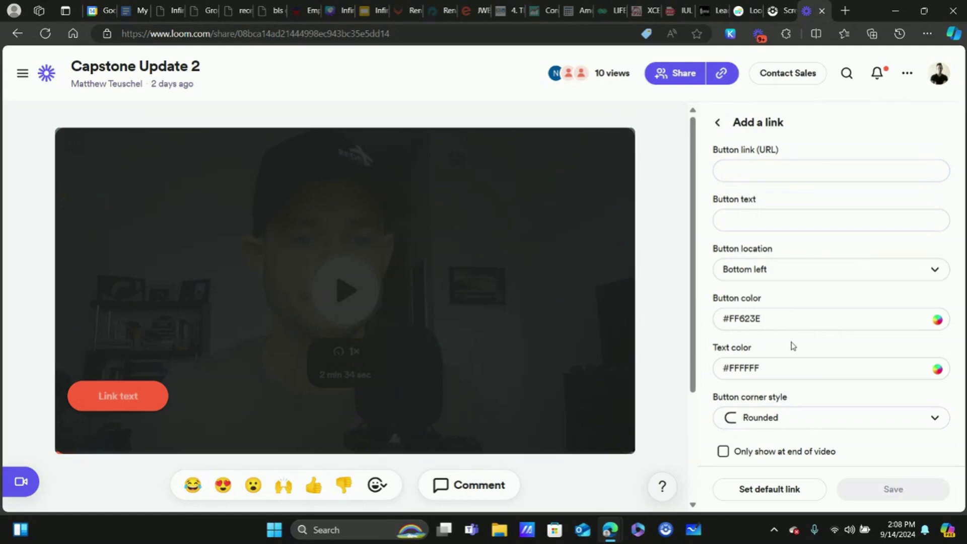
{"action": "left_click", "coordinate": [723, 452]}
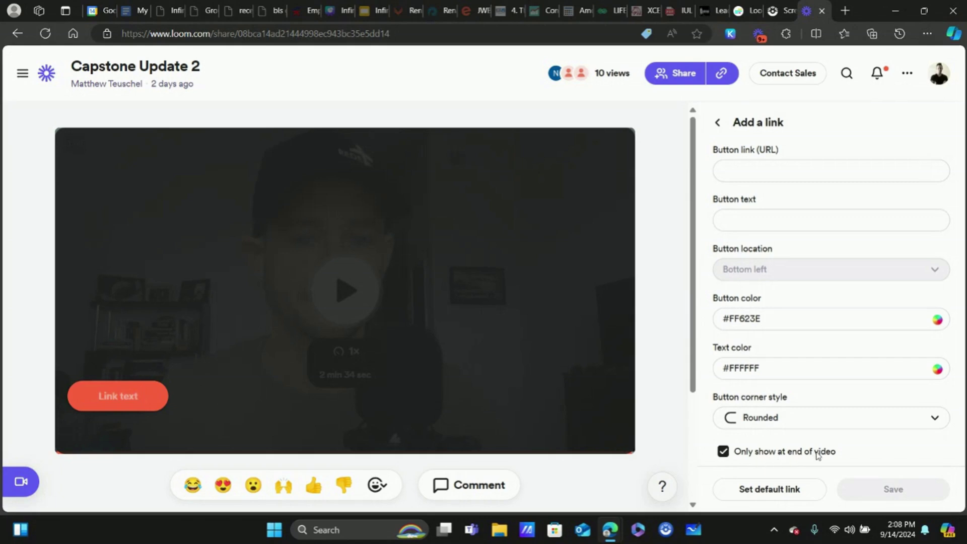
{"action": "scroll", "coordinate": [686, 465], "scroll_direction": "down", "scroll_amount": 1}
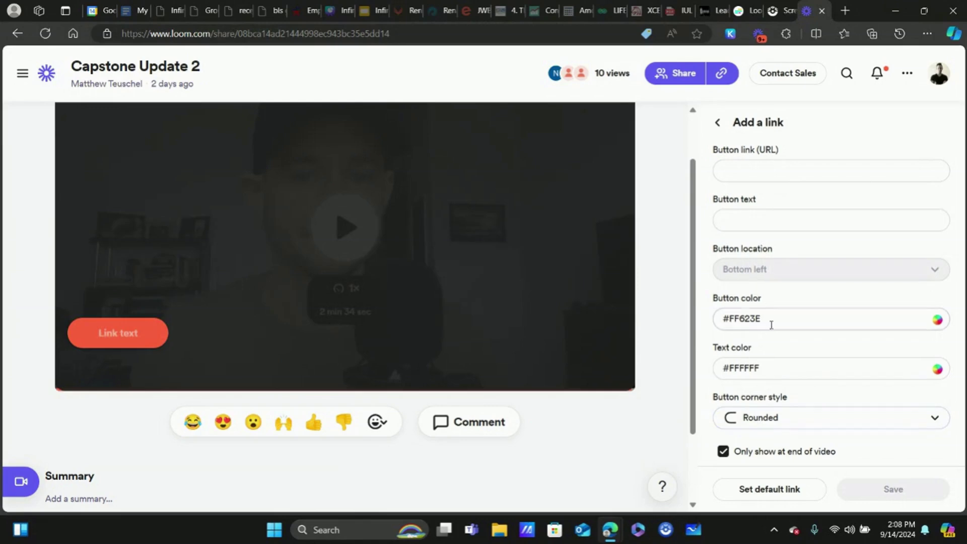
{"action": "left_click", "coordinate": [790, 179]}
{"action": "left_click", "coordinate": [723, 451]}
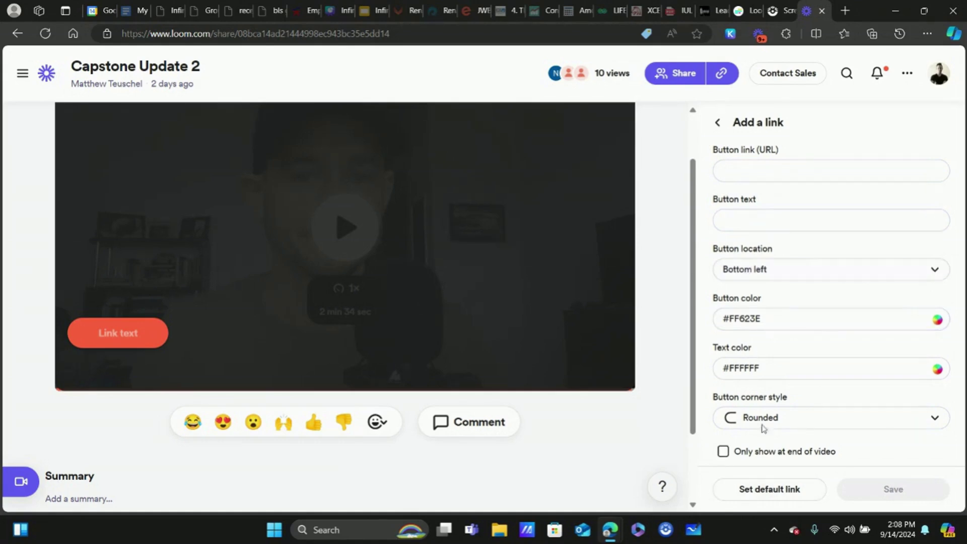
{"action": "left_click", "coordinate": [947, 268]}
{"action": "left_click", "coordinate": [805, 326]}
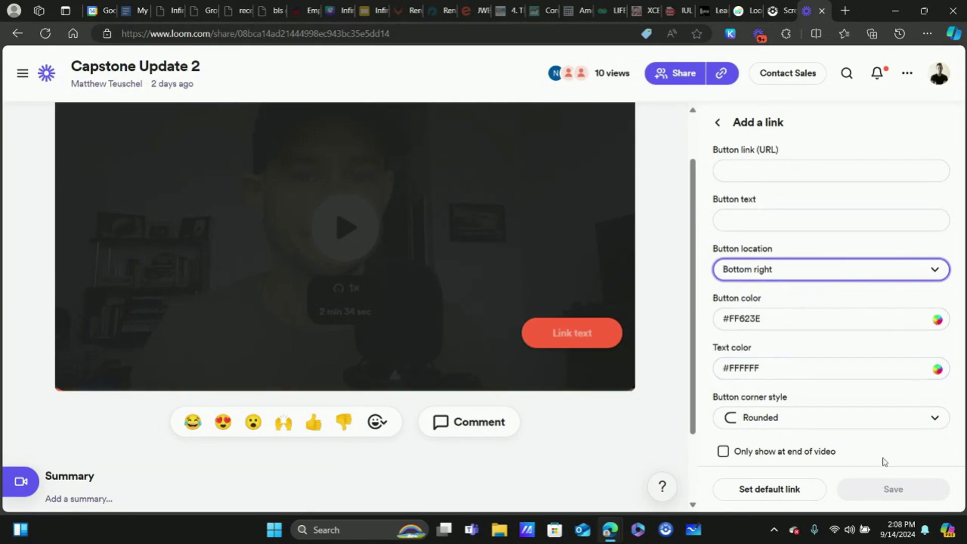
Check the Summary and Chapters sections below the video, and leave the link settings without saving.
{"action": "scroll", "coordinate": [669, 223], "scroll_direction": "down", "scroll_amount": 2}
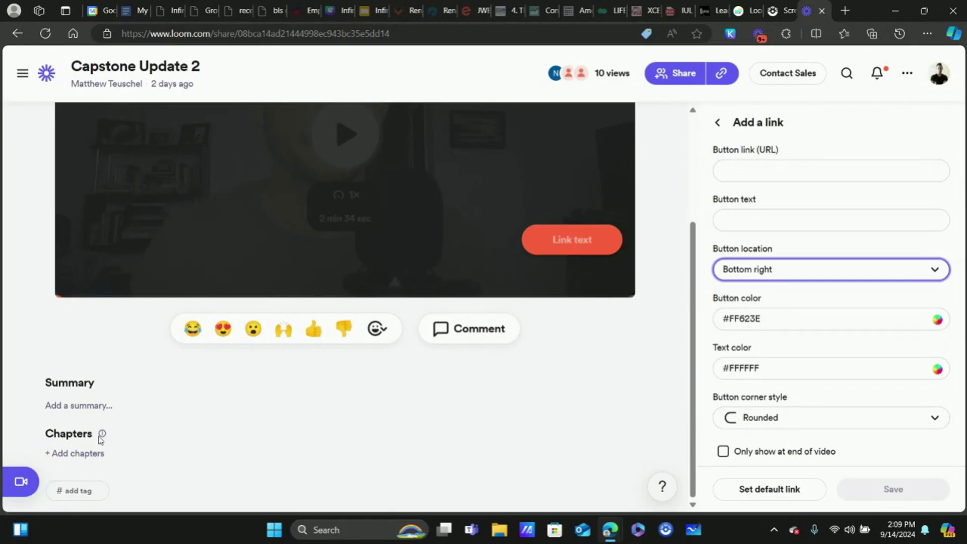
{"action": "mouse_move", "coordinate": [103, 435]}
{"action": "left_click", "coordinate": [720, 127]}
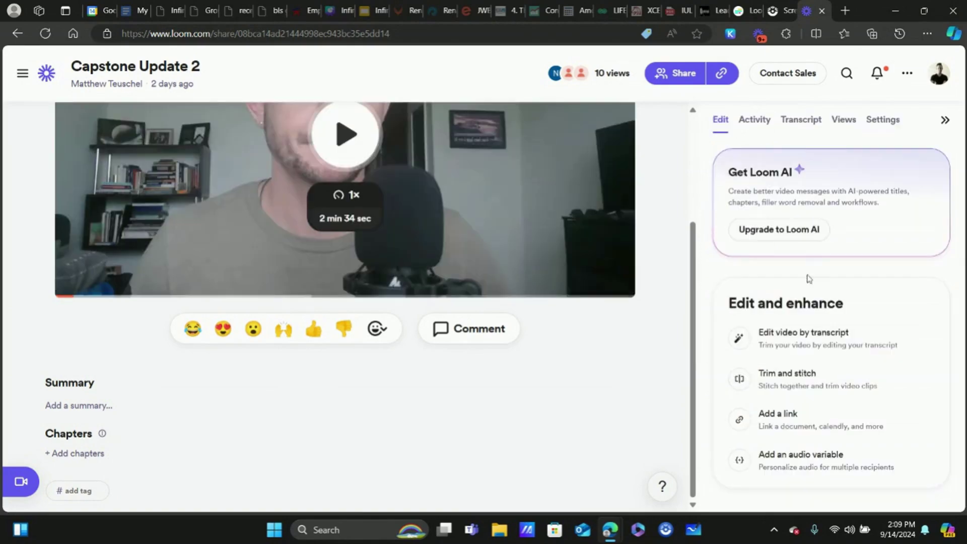
Try trimming the video in Trim and stitch to start at about 0:16 and end at 2:16.5, and discard the changes.
{"action": "mouse_move", "coordinate": [803, 350]}
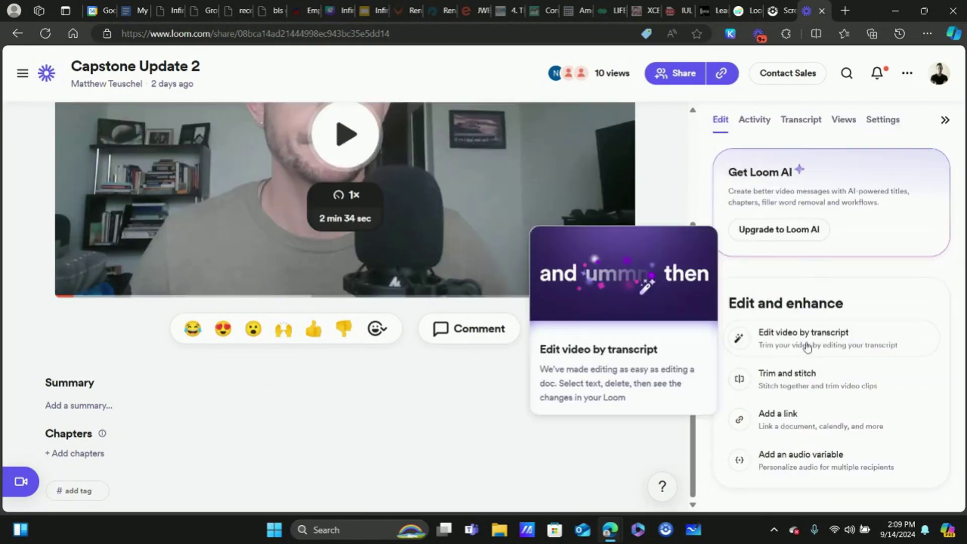
{"action": "left_click", "coordinate": [788, 383]}
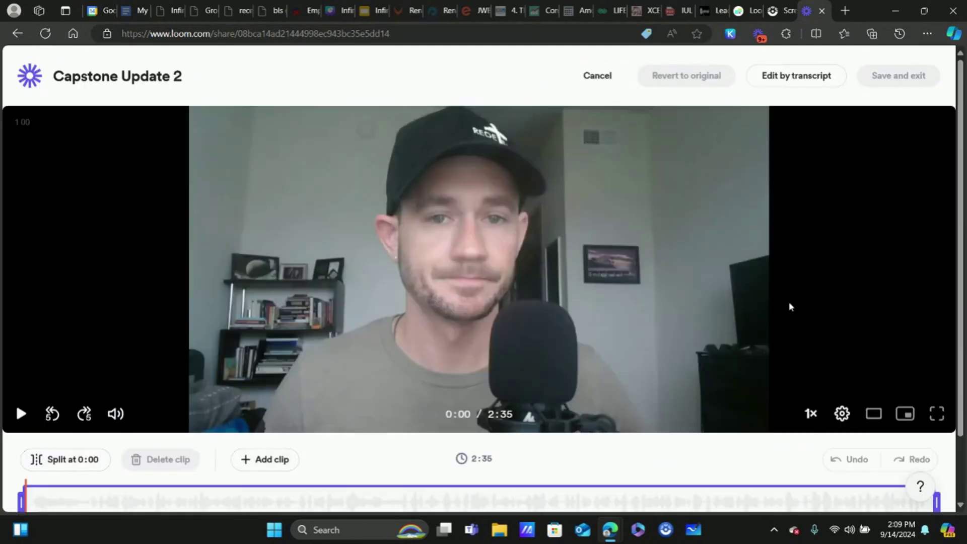
{"action": "scroll", "coordinate": [797, 298], "scroll_direction": "down", "scroll_amount": 2}
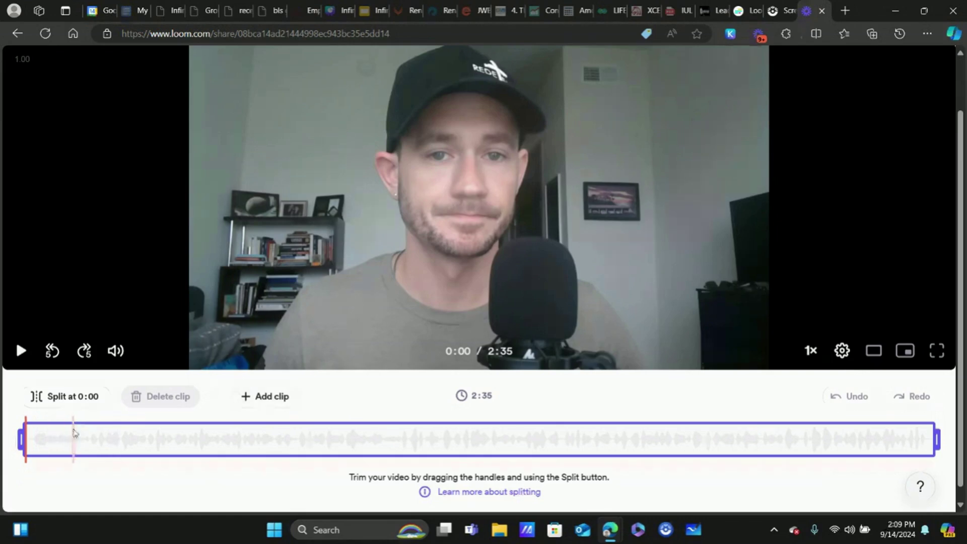
{"action": "left_click_drag", "start_coordinate": [16, 437], "coordinate": [117, 438]}
{"action": "left_click_drag", "start_coordinate": [934, 440], "coordinate": [829, 439]}
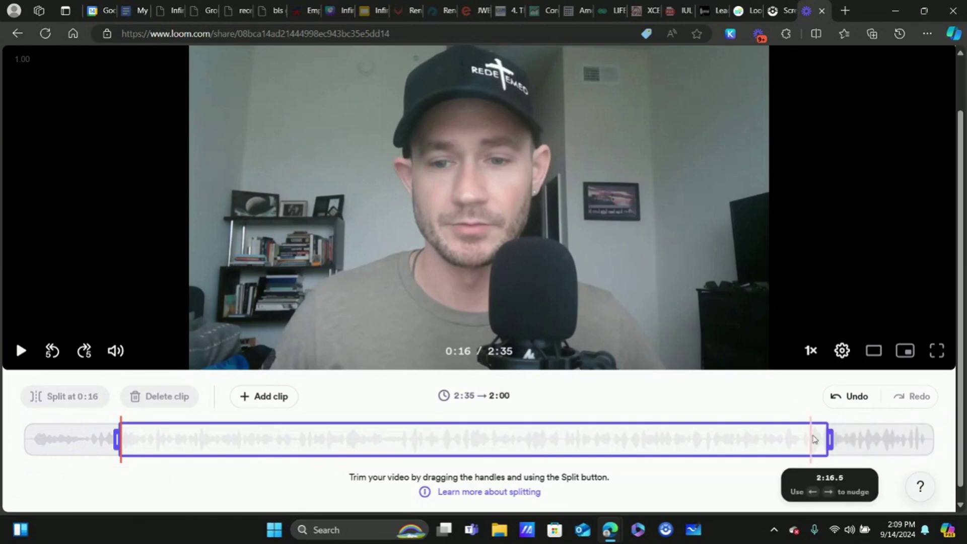
{"action": "scroll", "coordinate": [758, 446], "scroll_direction": "down", "scroll_amount": 1}
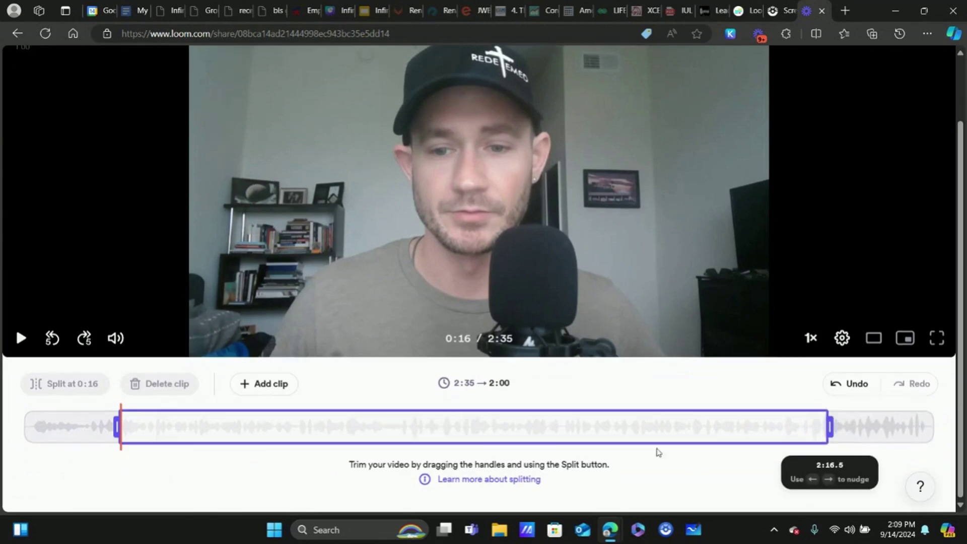
{"action": "scroll", "coordinate": [654, 460], "scroll_direction": "up", "scroll_amount": 3}
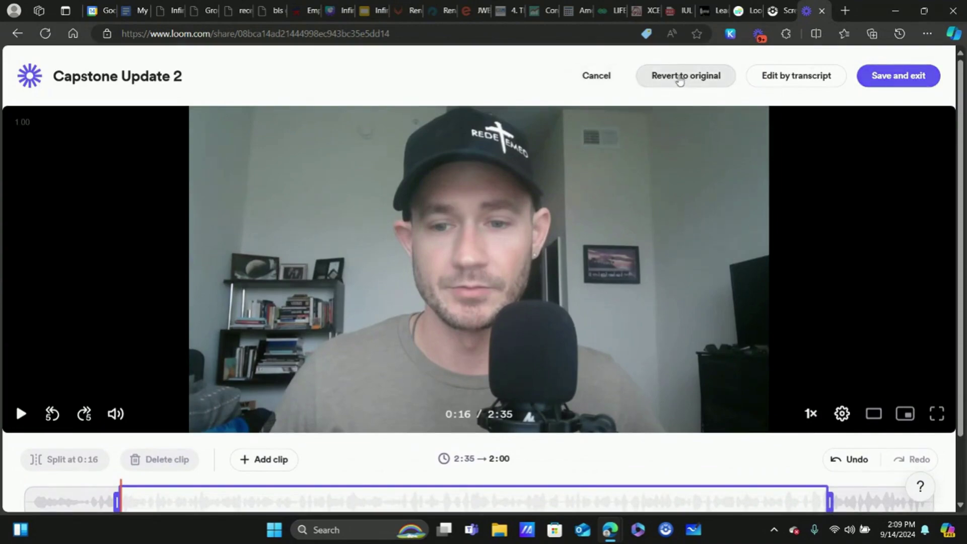
{"action": "left_click", "coordinate": [603, 80]}
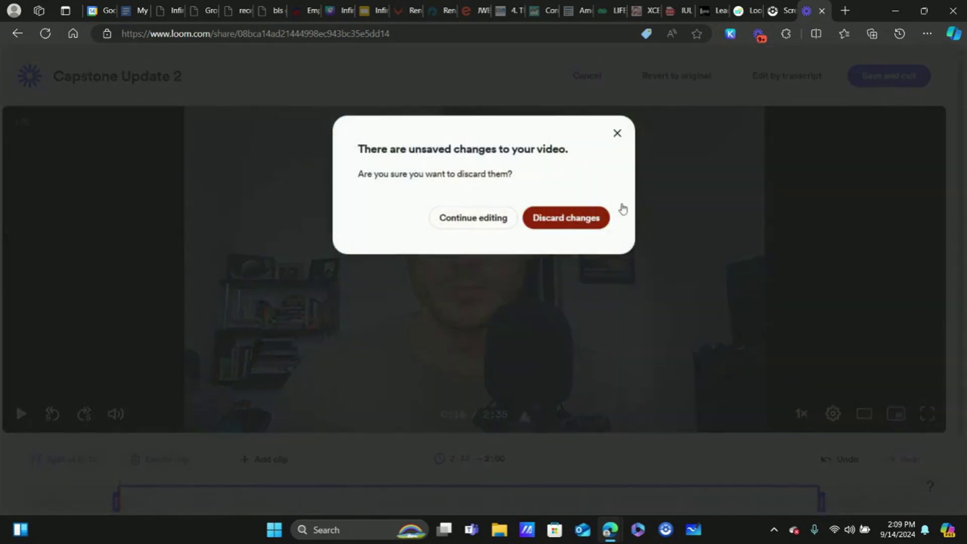
{"action": "left_click", "coordinate": [602, 218]}
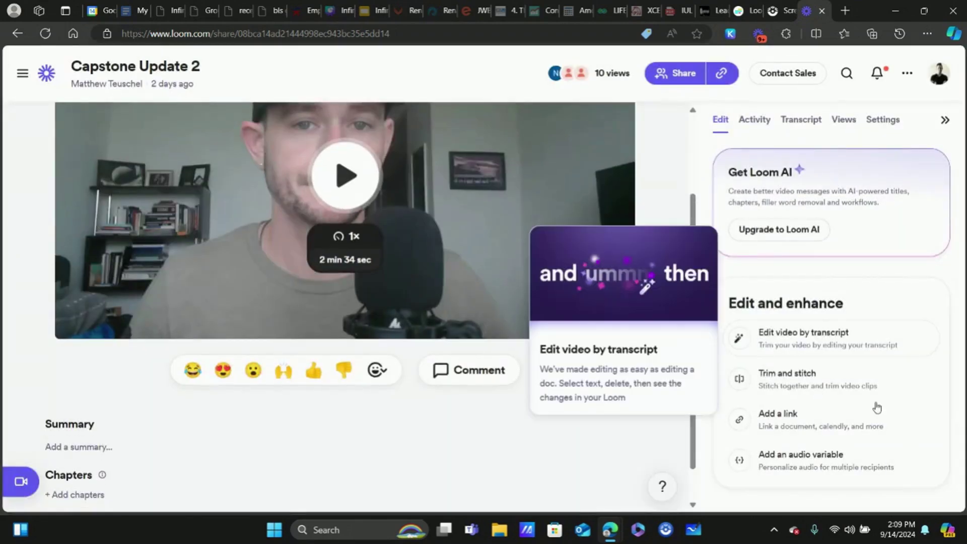
Open the audio variable feature for Capstone Update 2 to view its introduction, and leave without setting it up.
{"action": "mouse_move", "coordinate": [837, 477]}
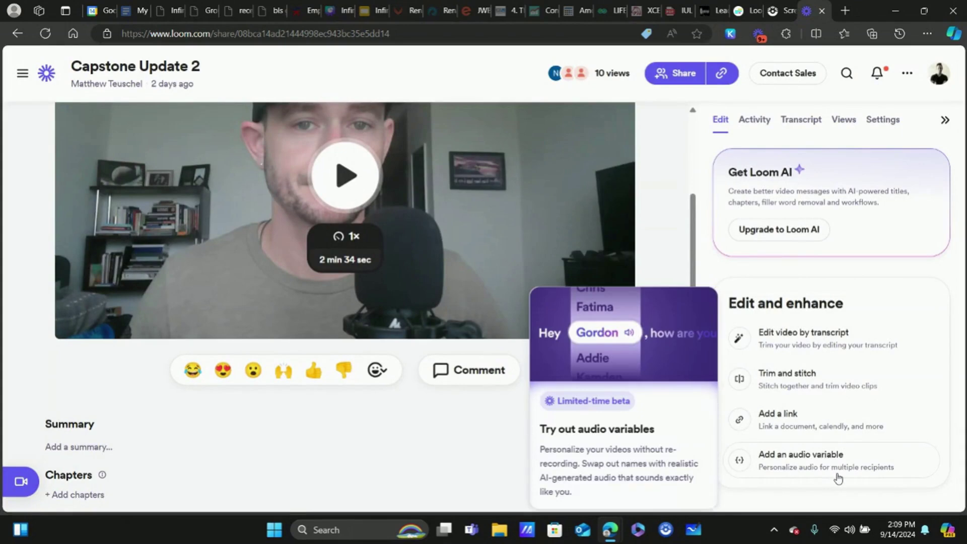
{"action": "left_click", "coordinate": [838, 470]}
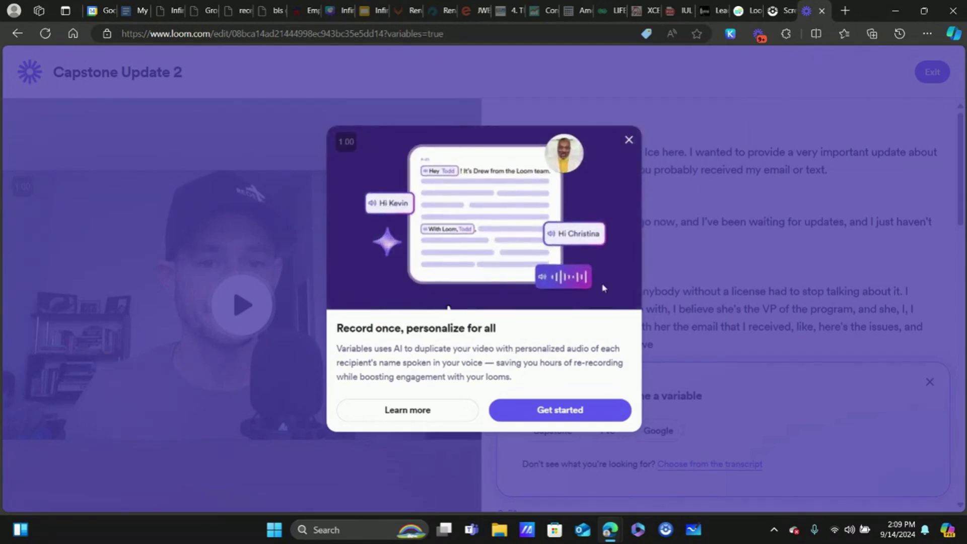
{"action": "left_click", "coordinate": [629, 141]}
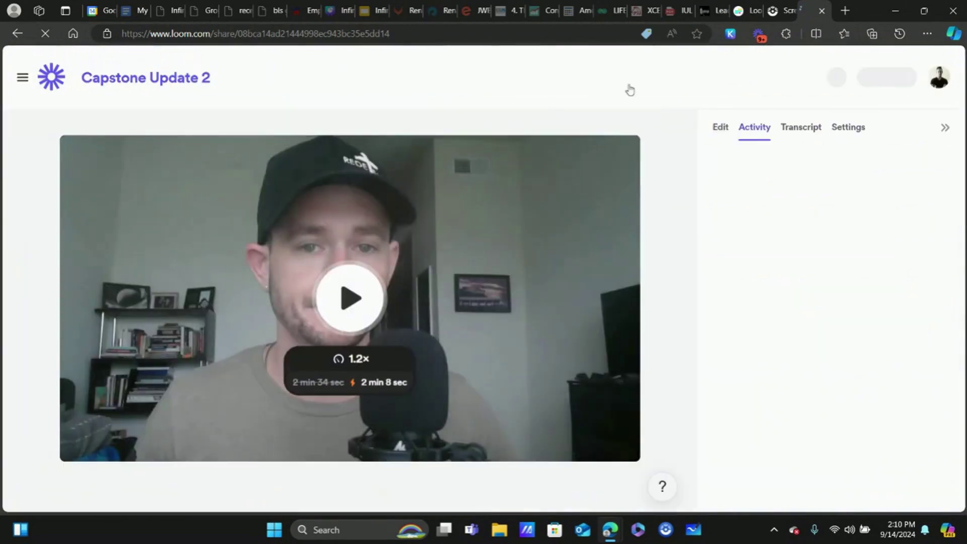
Review the Enhancements and Audience settings of the Capstone Update 2 video without changing any of them.
{"action": "left_click", "coordinate": [855, 129]}
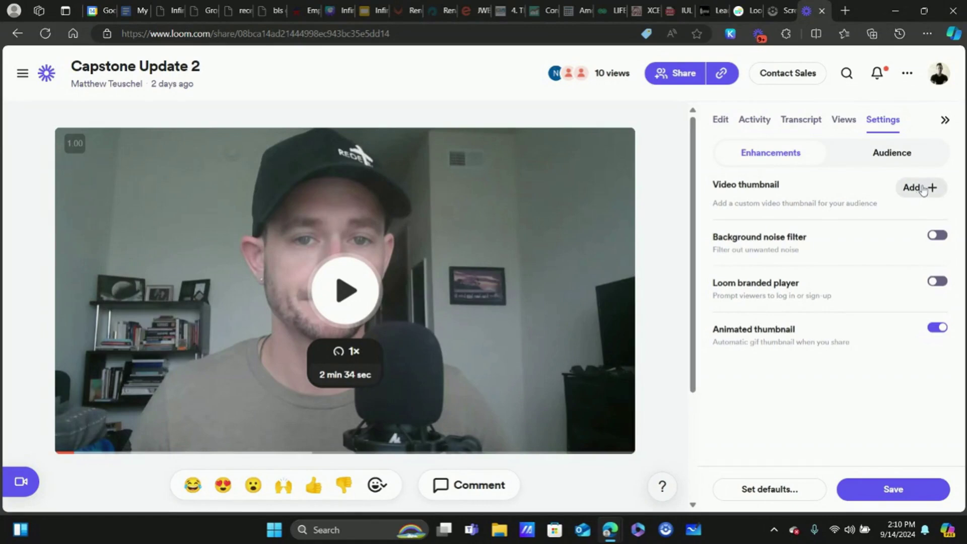
{"action": "left_click", "coordinate": [882, 157]}
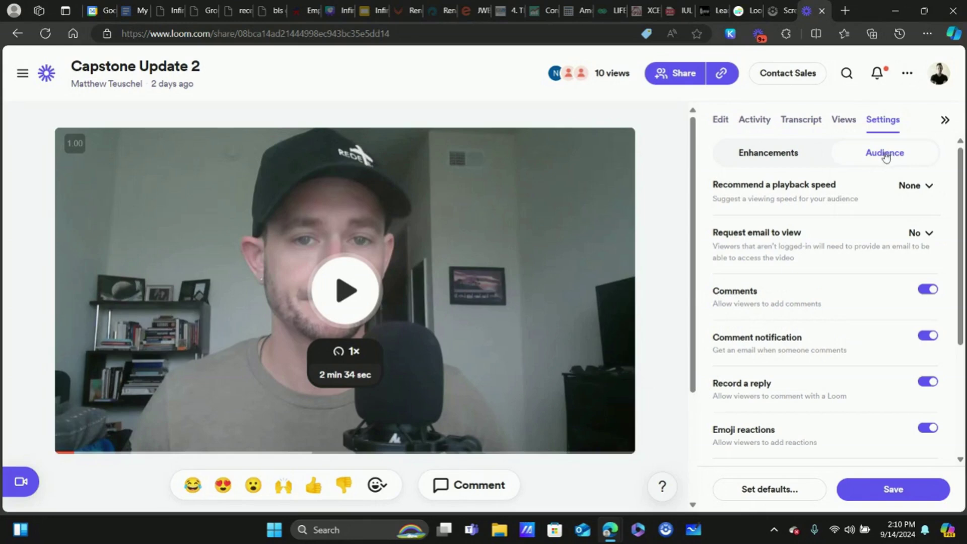
{"action": "scroll", "coordinate": [873, 220], "scroll_direction": "down", "scroll_amount": 3}
{"action": "scroll", "coordinate": [873, 231], "scroll_direction": "up", "scroll_amount": 3}
{"action": "left_click", "coordinate": [801, 161]}
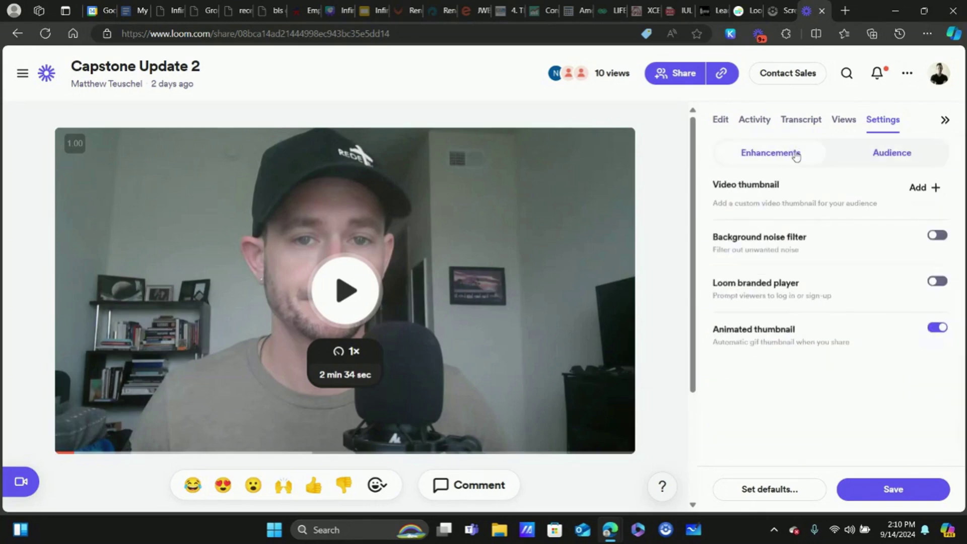
Switch to ScreenPal, open the details of Setting up Facebook Website Conversions campaigns to check its player branding option, and return to Loom.
{"action": "left_click", "coordinate": [773, 10]}
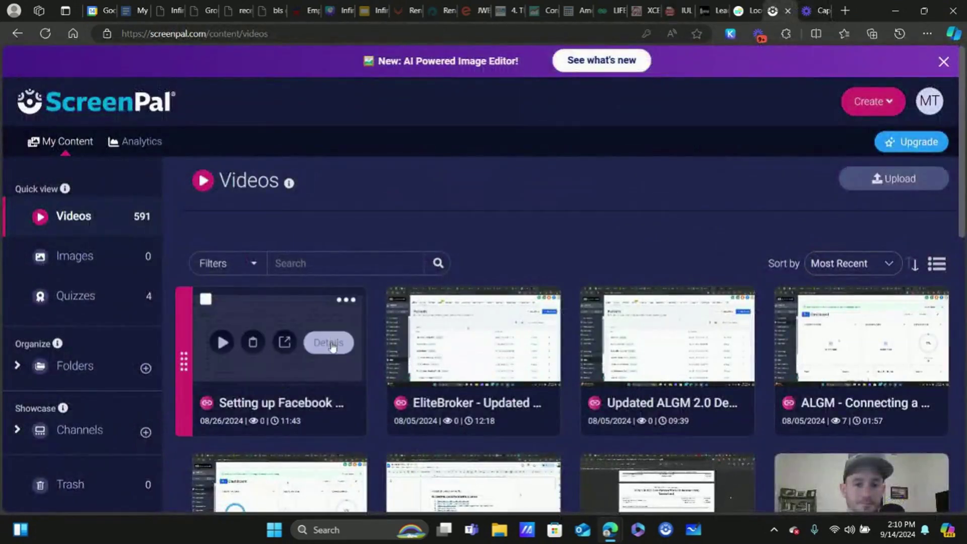
{"action": "left_click", "coordinate": [347, 332]}
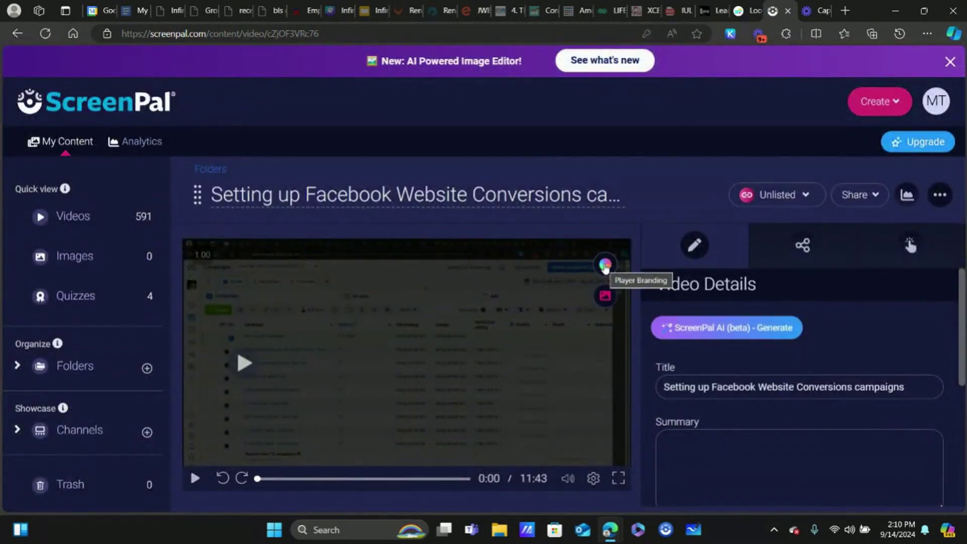
{"action": "left_click", "coordinate": [816, 11]}
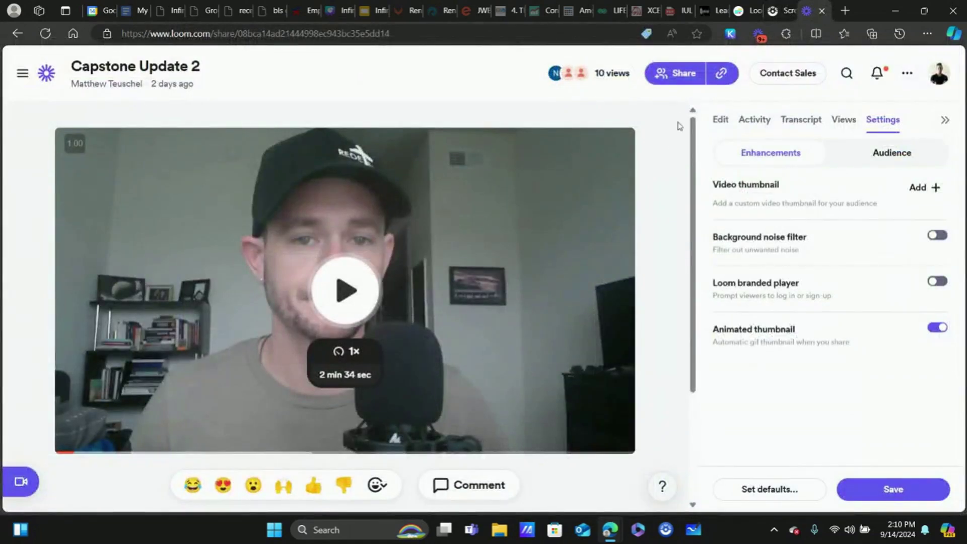
Show the embed options for sharing Capstone Update 2 and choose a fixed size of 640 × 360.
{"action": "left_click", "coordinate": [676, 75]}
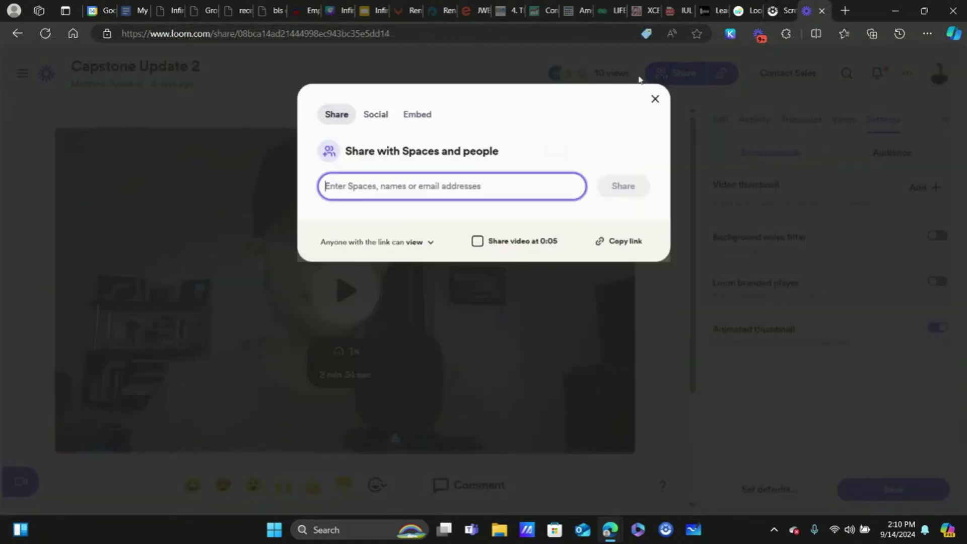
{"action": "left_click", "coordinate": [422, 122]}
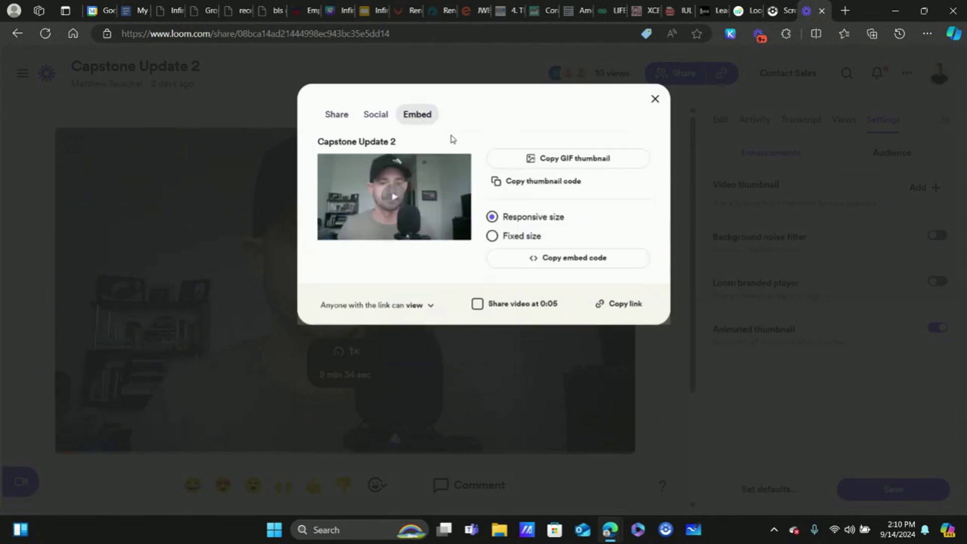
{"action": "left_click", "coordinate": [492, 238]}
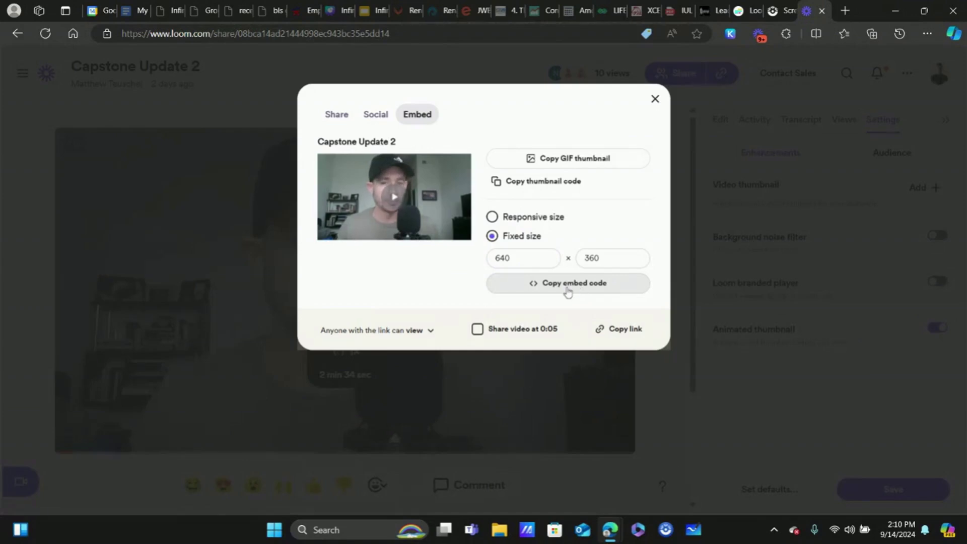
Review the video's link access choices and detailed privacy settings, close the sharing options, and switch back to ScreenPal.
{"action": "left_click", "coordinate": [431, 332]}
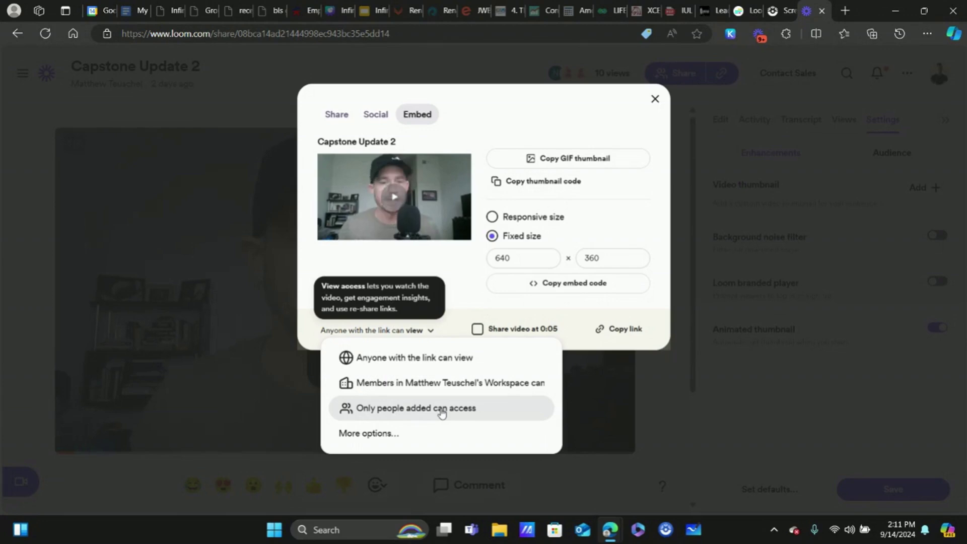
{"action": "left_click", "coordinate": [372, 436]}
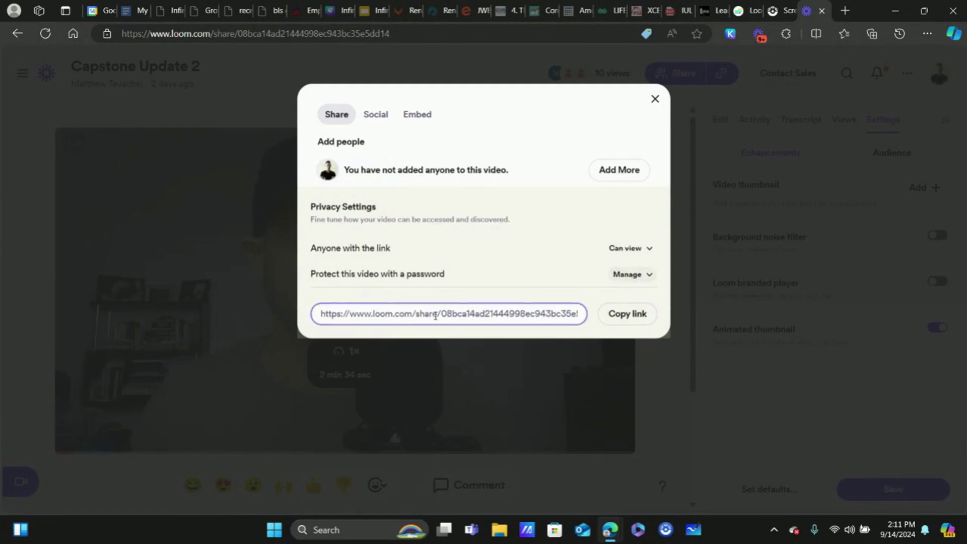
{"action": "left_click", "coordinate": [655, 99]}
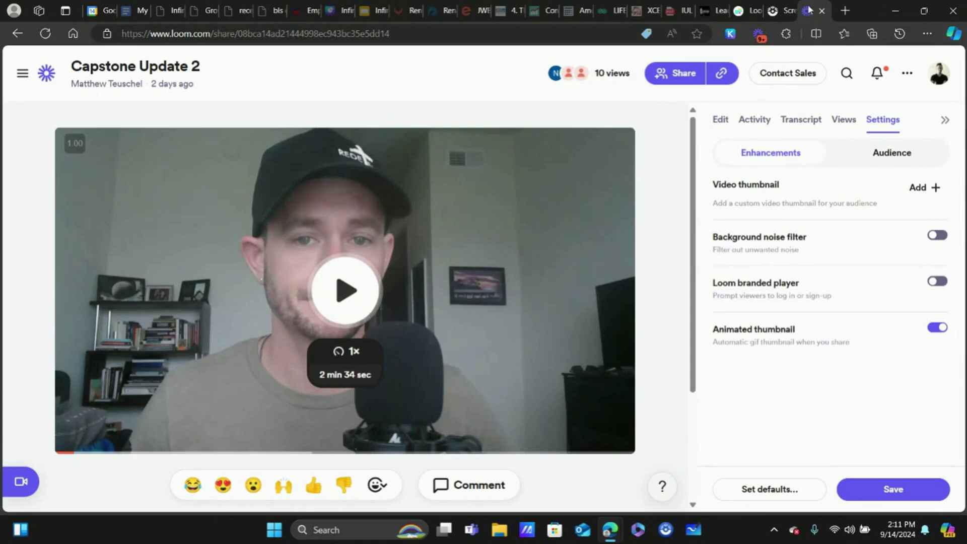
{"action": "left_click", "coordinate": [782, 10]}
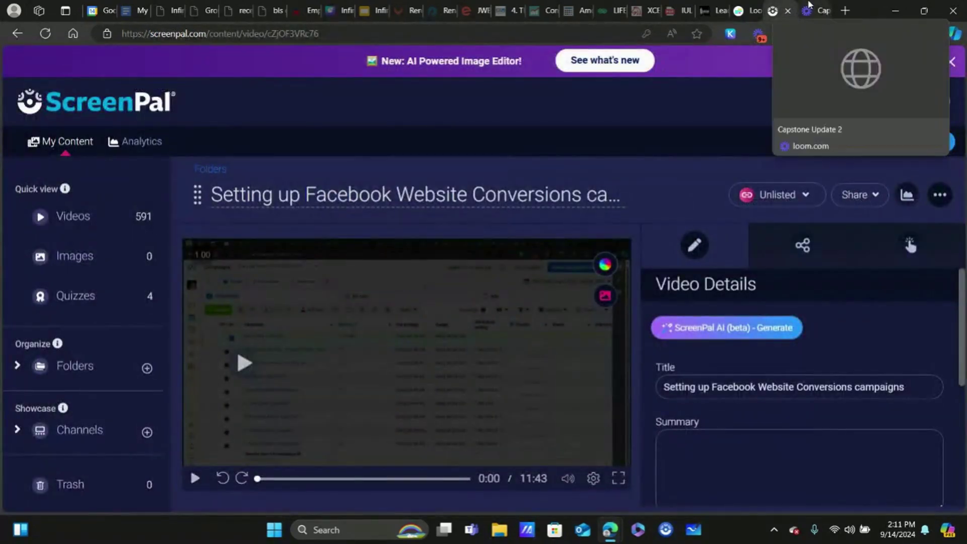